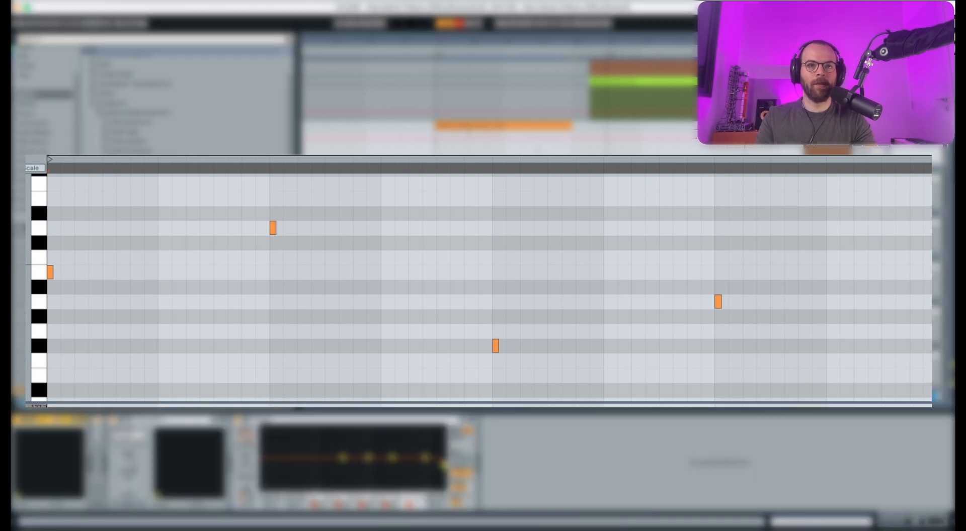
Step: Play back the PML BS Stabby Falling bass clip and show the devices on its track
key("space")
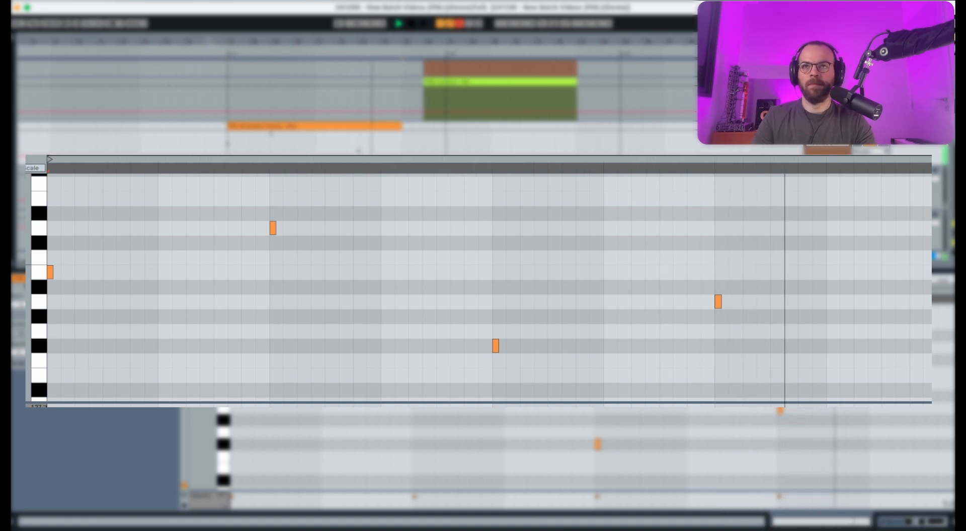
key("space")
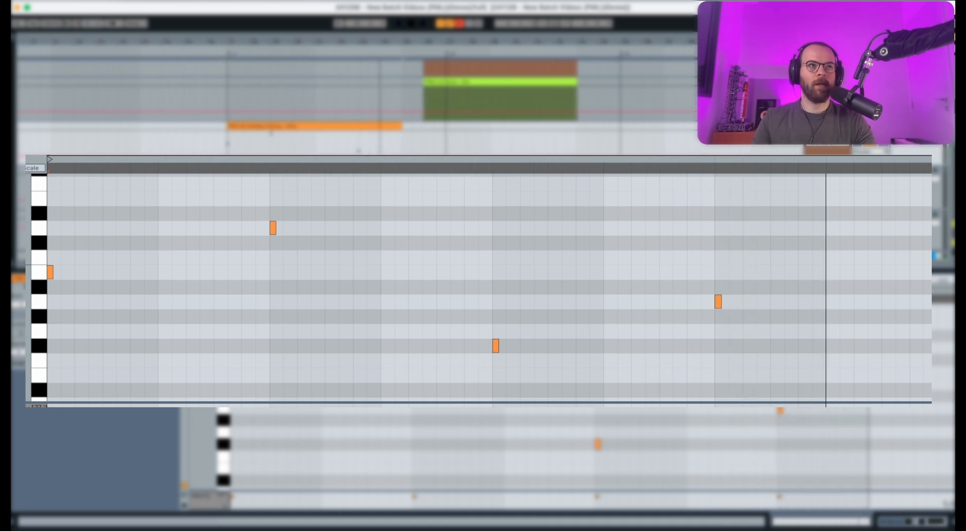
key("shift+Tab")
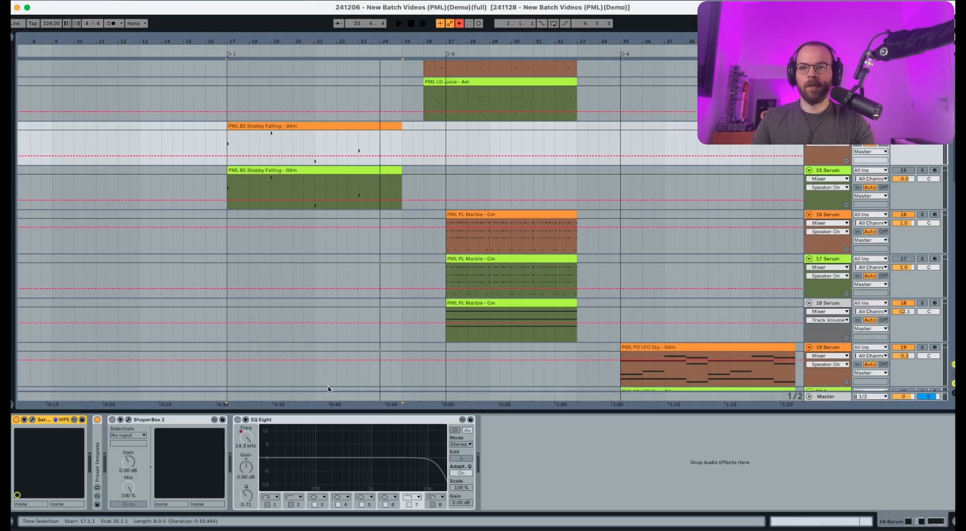
Step: Enable EQ Eight on the finished Stabby Falling bass track and audition the clip through its effects
left_click(239, 420)
key("space")
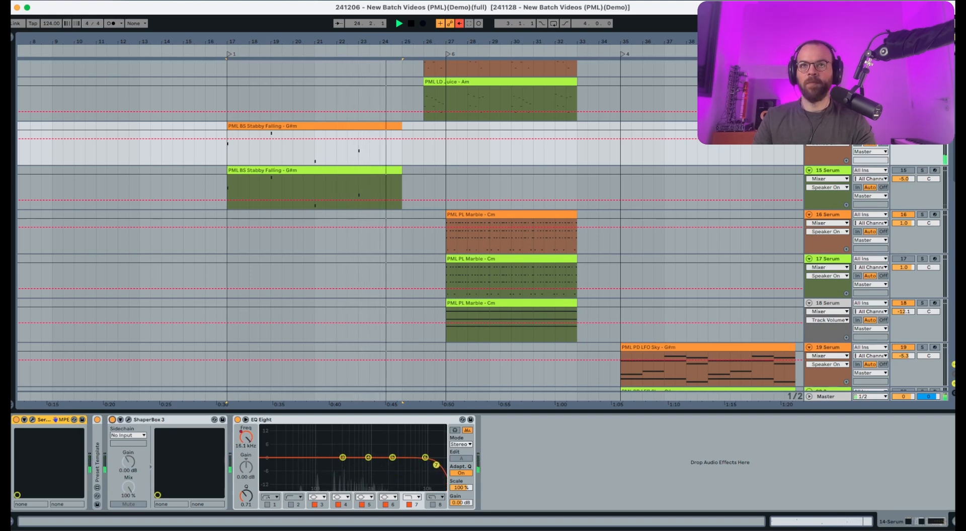
key("space")
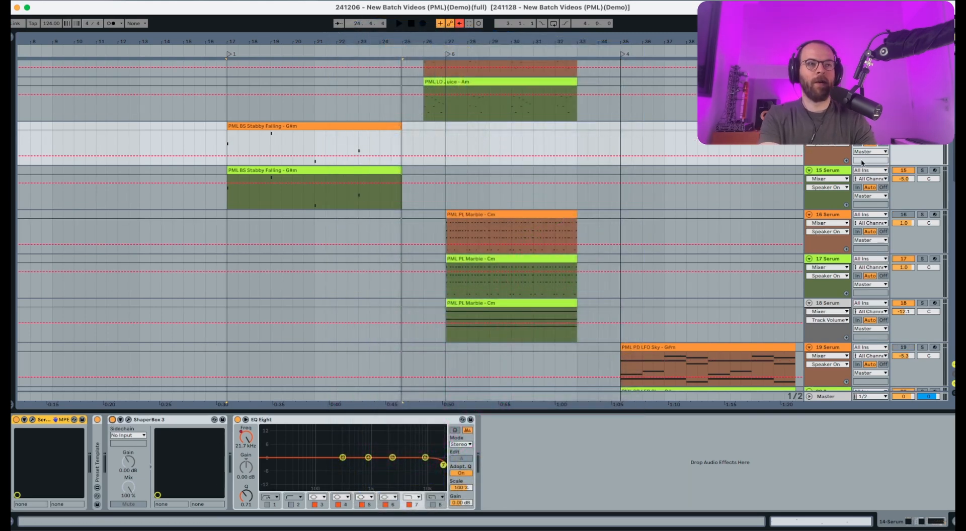
Step: Select the 15 Serum track, audition its clip, and open that track's Serum plug-in window
left_click(837, 174)
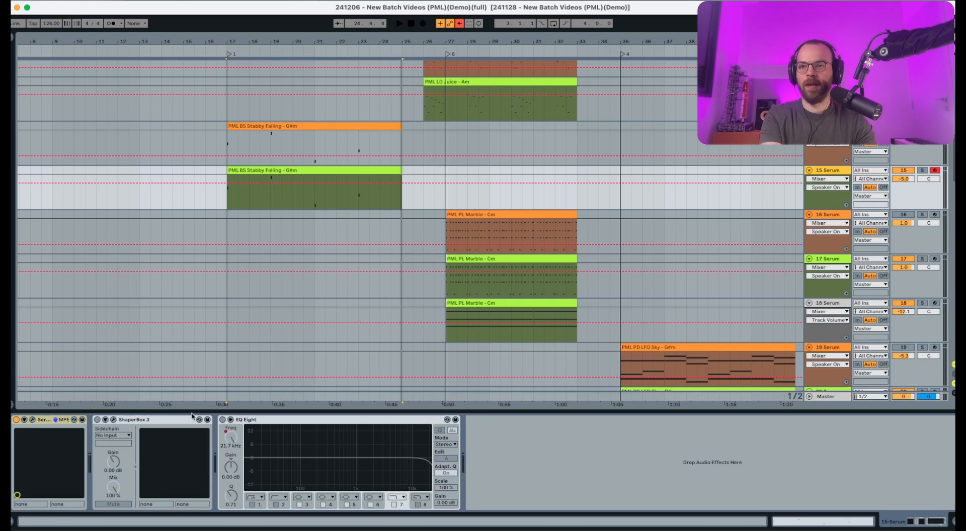
key("0")
key("0")
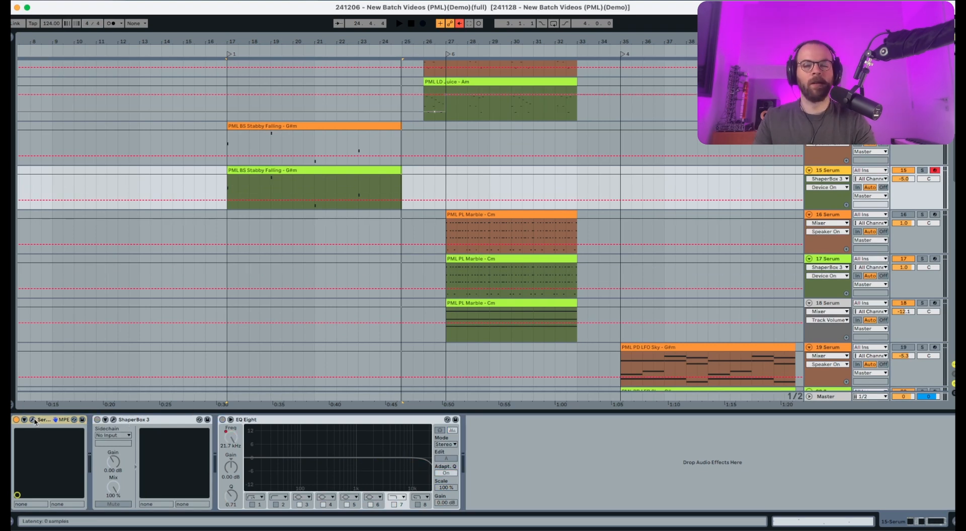
key("space")
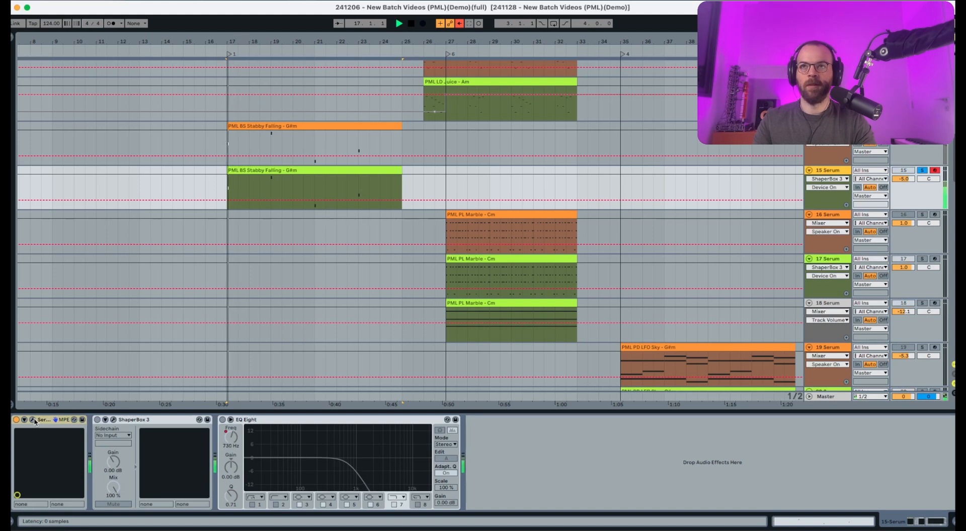
left_click(33, 420)
key("space")
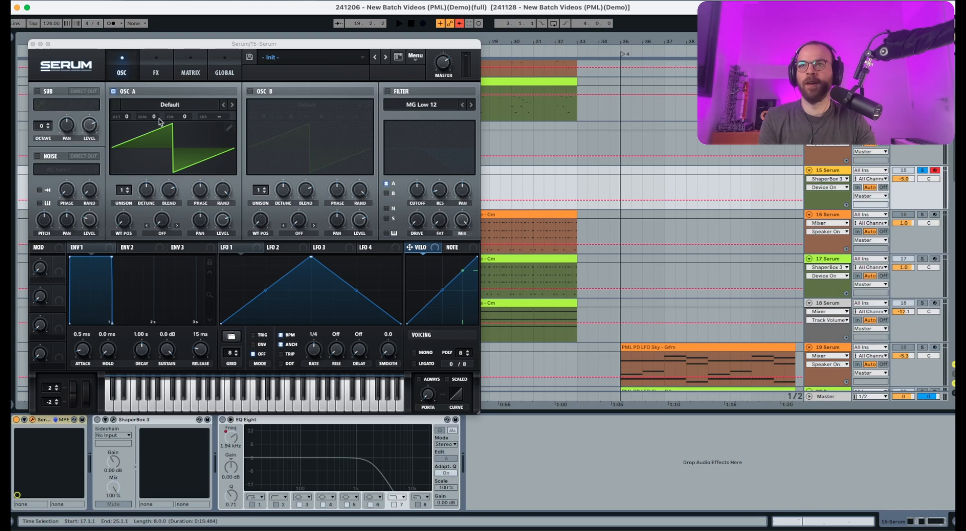
Step: Load the ICanHasKick wavetable into oscillator A and audition it
left_click(263, 105)
left_click(187, 102)
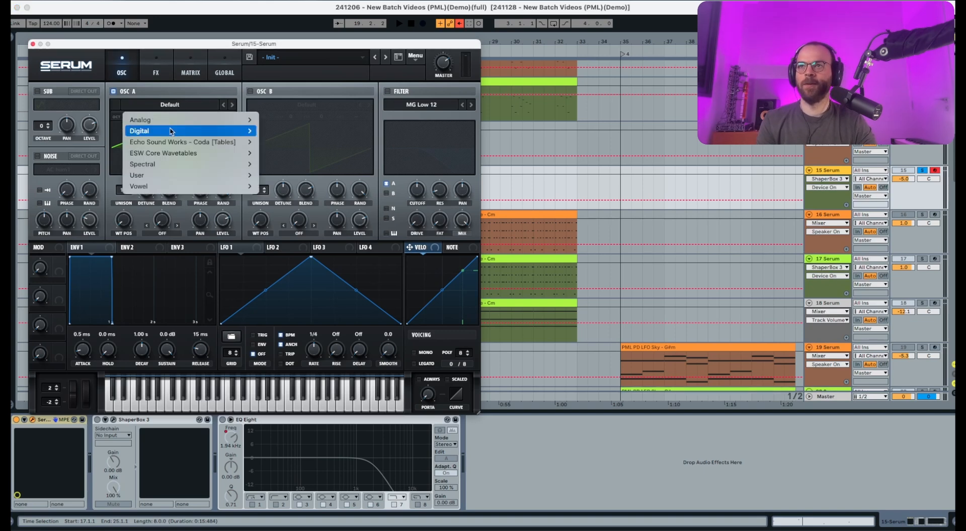
mouse_move(151, 131)
left_click(301, 364)
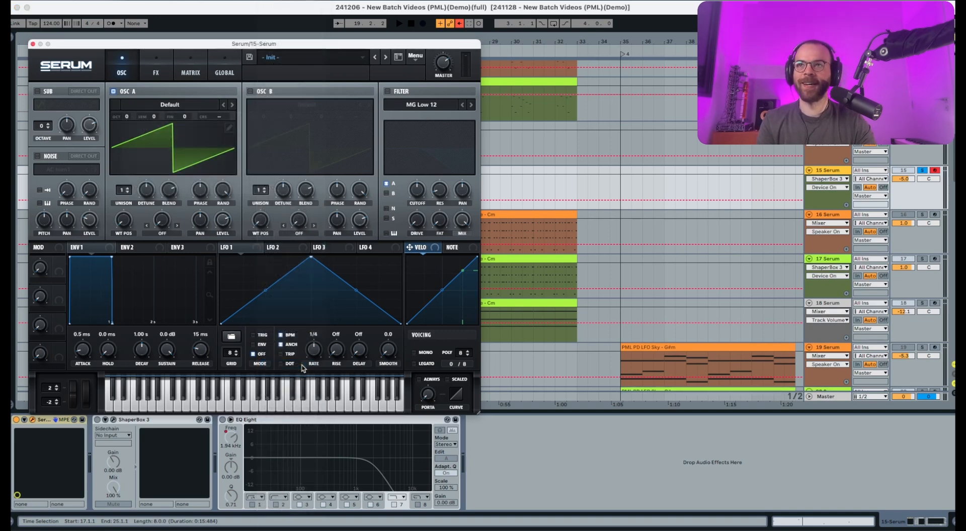
key("space")
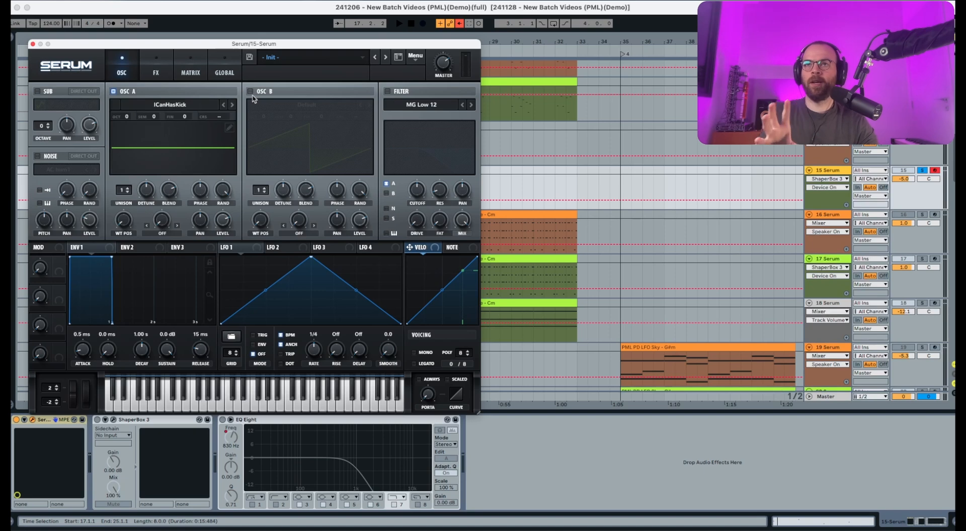
Step: Set oscillator A's octave to -3 and copy oscillator A's settings to oscillator B
left_click_drag(126, 119, 126, 162)
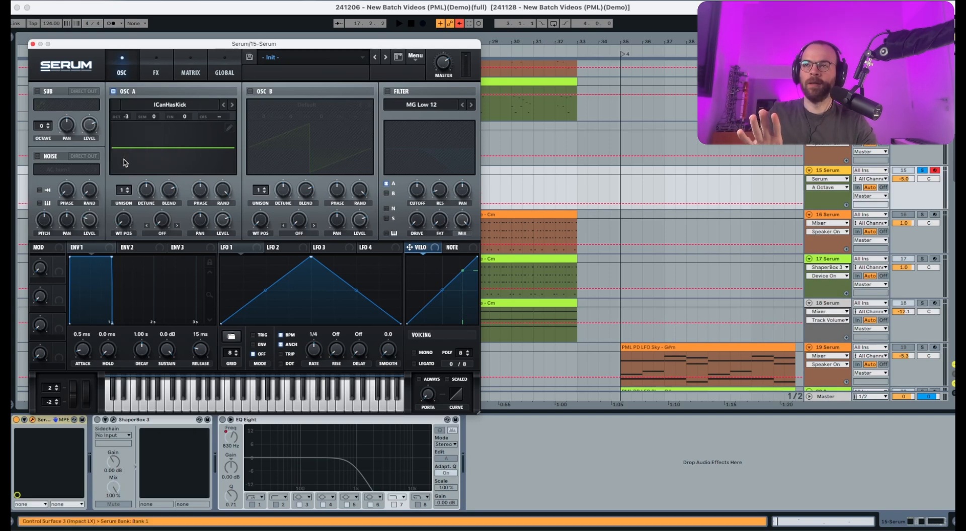
left_click(415, 56)
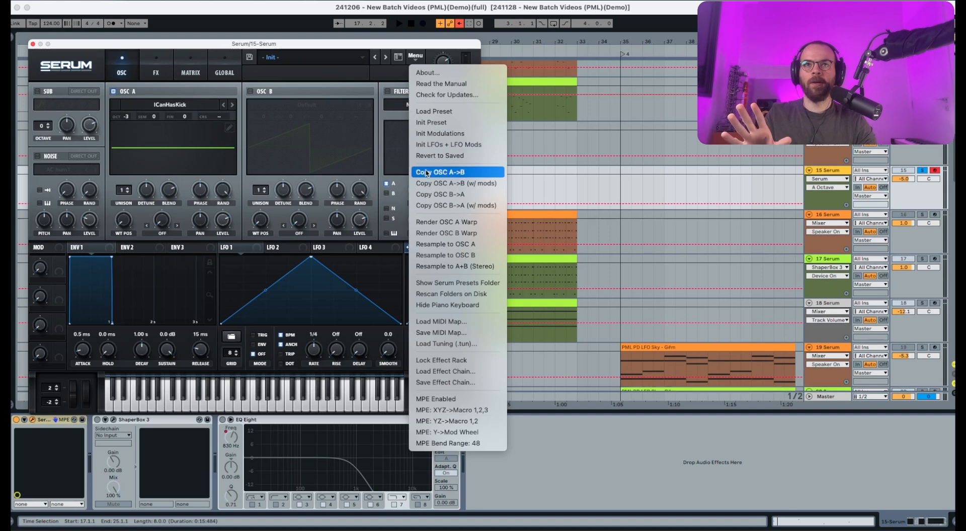
left_click(428, 173)
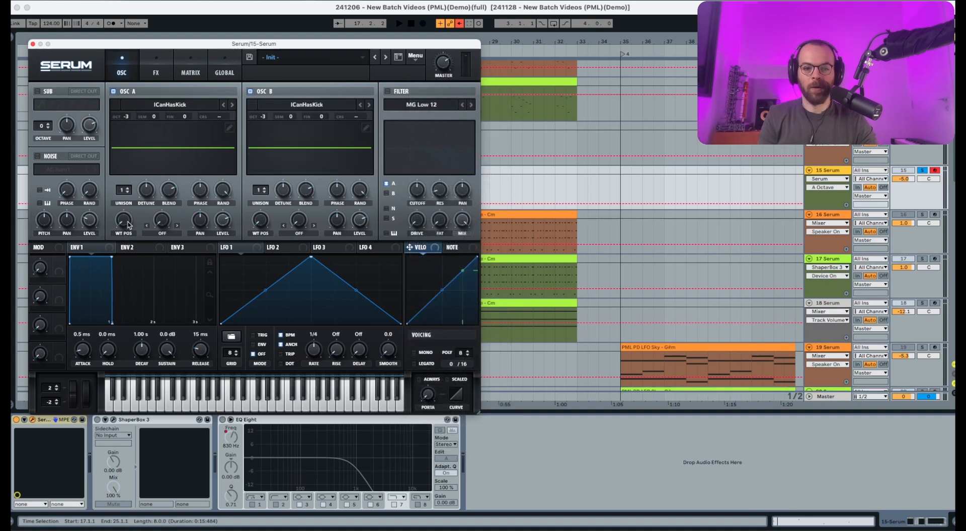
Step: Raise the wavetable positions of oscillator A and, slightly further, oscillator B, auditioning the clip with each change
left_click_drag(128, 224, 133, 165)
key("space")
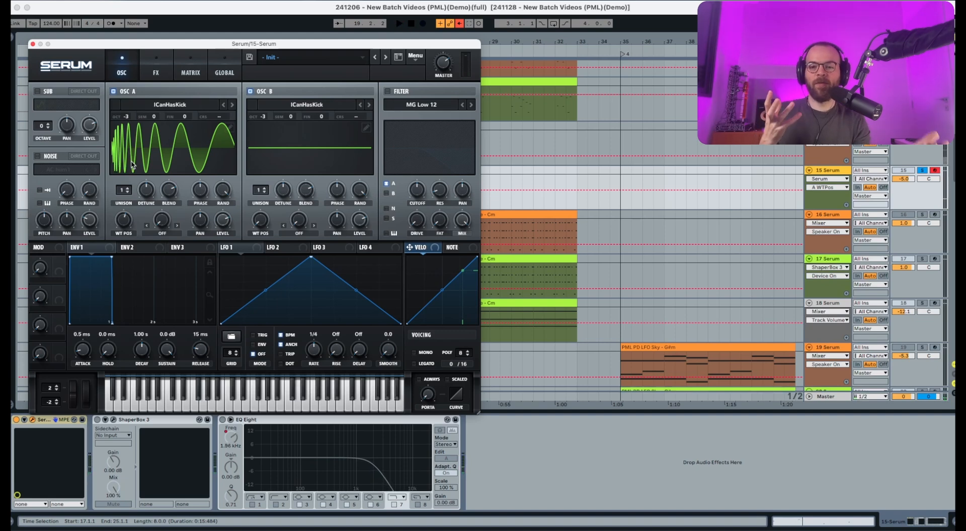
left_click(260, 225)
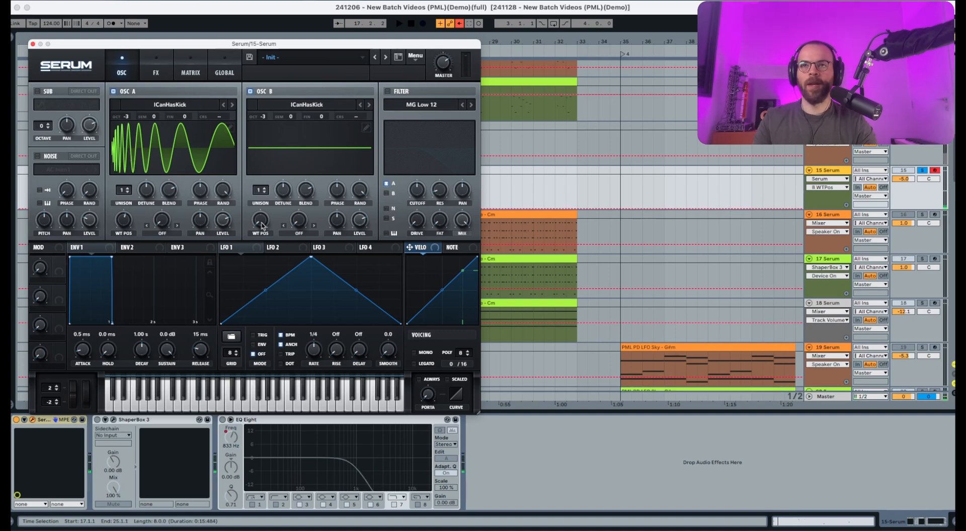
left_click_drag(261, 225, 272, 155)
key("space")
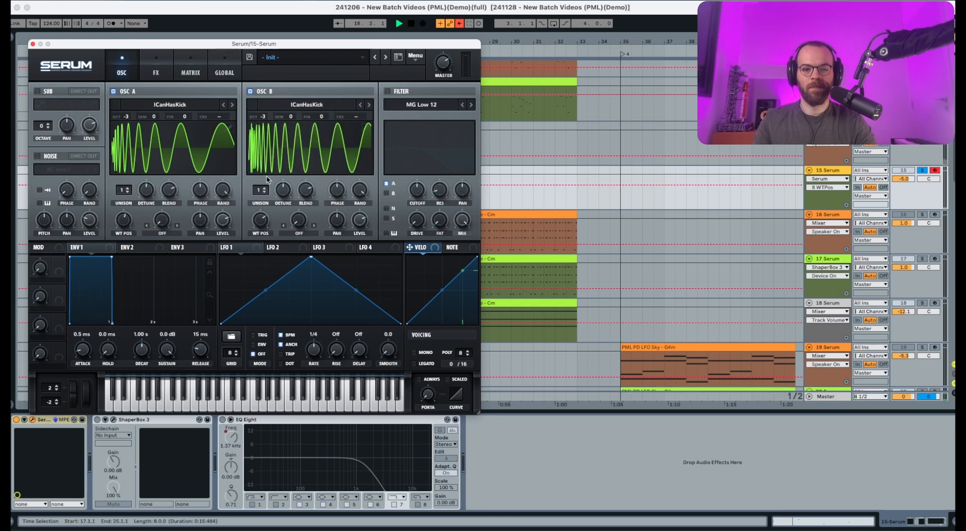
key("space")
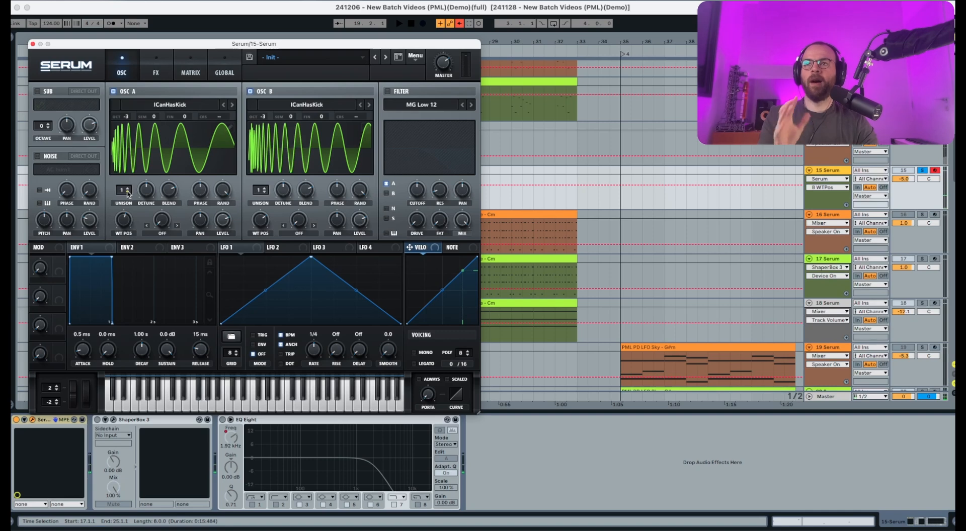
Step: Set oscillator A's unison to 16 voices with a detune of about 0.22, auditioning the clip
left_click_drag(123, 192, 130, 31)
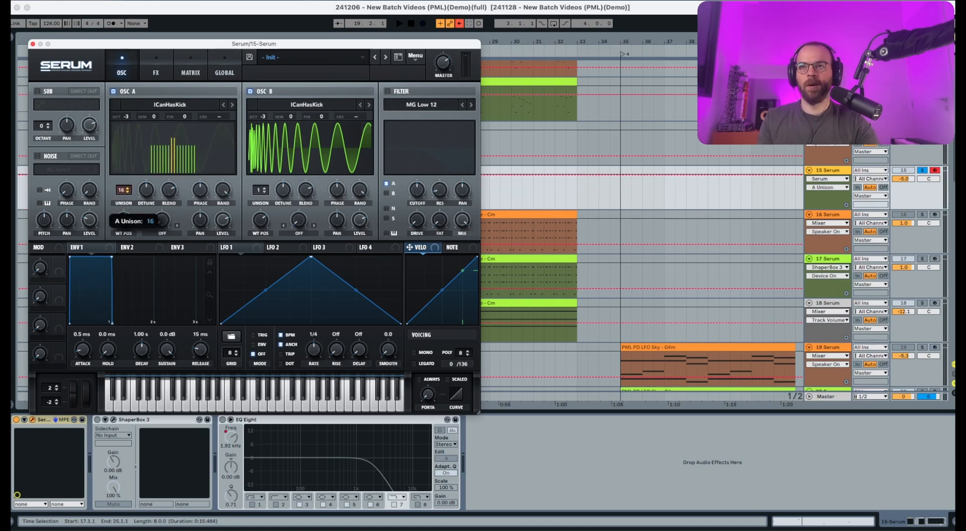
key("space")
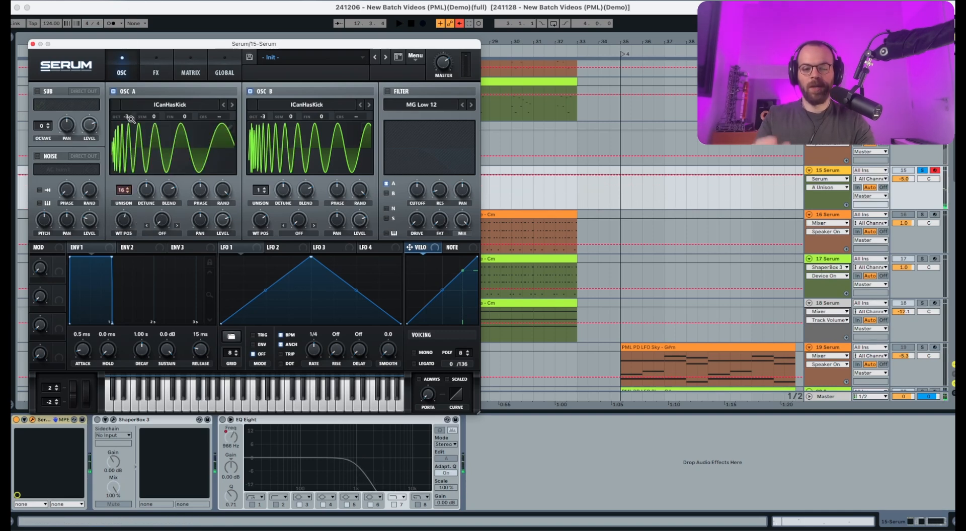
key("space")
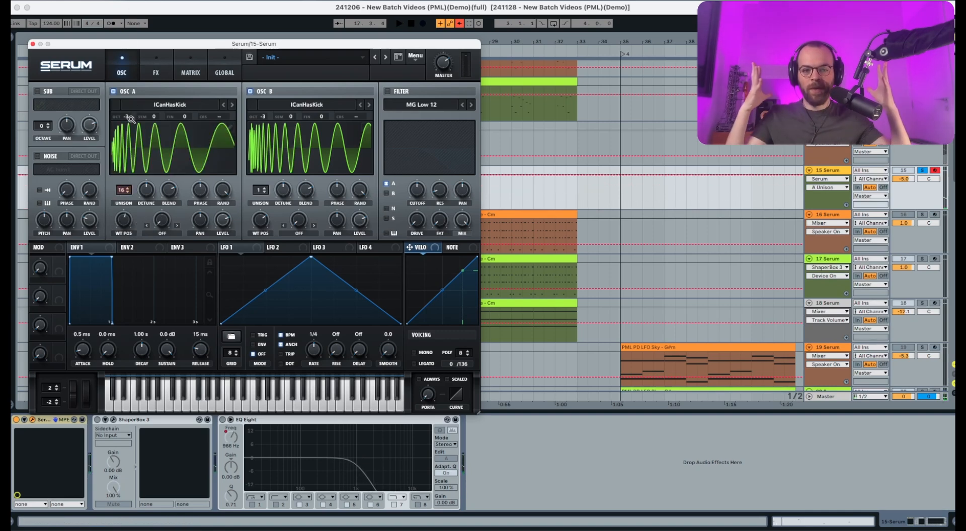
left_click(143, 189)
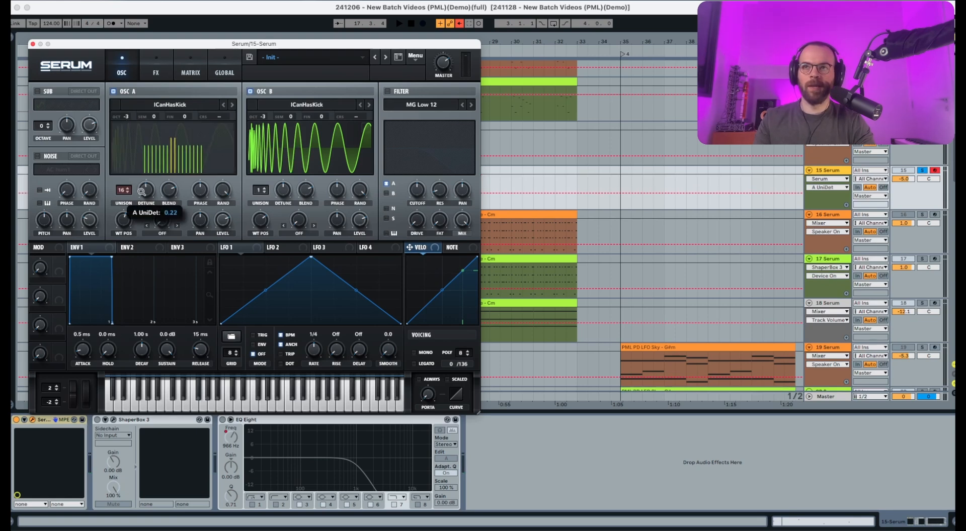
key("space")
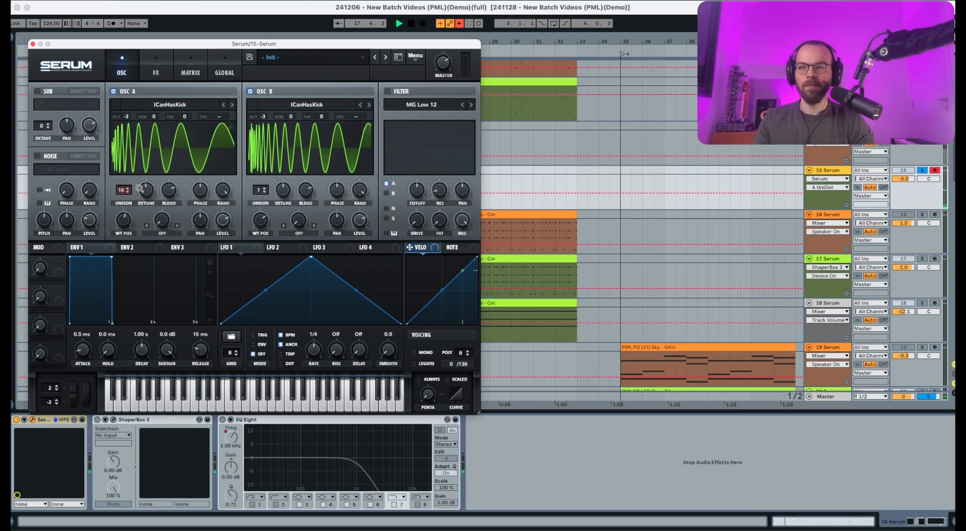
key("space")
Step: Set oscillator A's level to about 68% and adjust oscillator B's random phase while auditioning the clip
left_click_drag(217, 220, 220, 226)
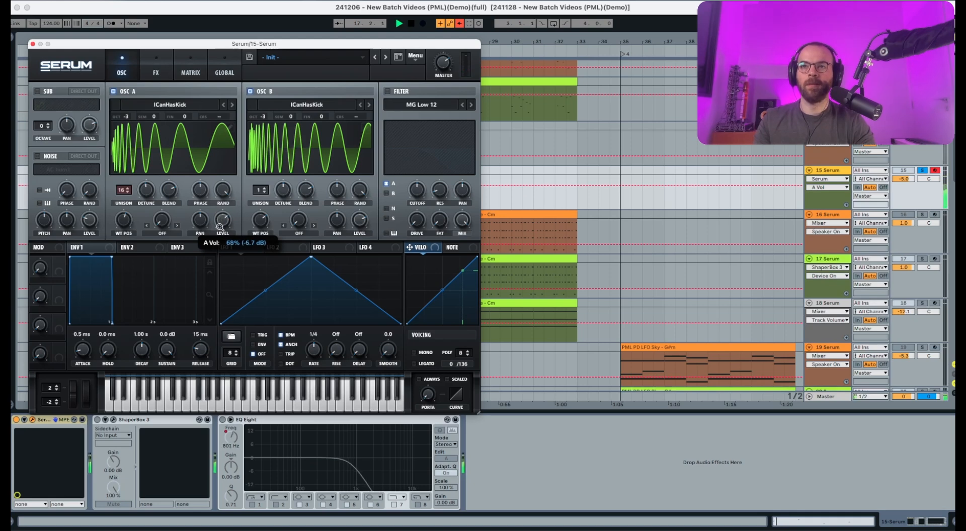
left_click(357, 194)
key("space")
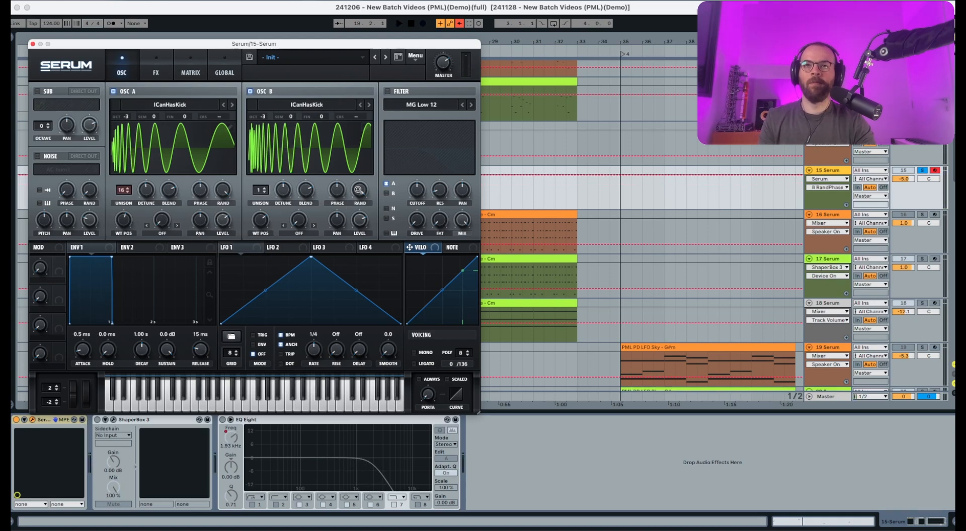
key("space")
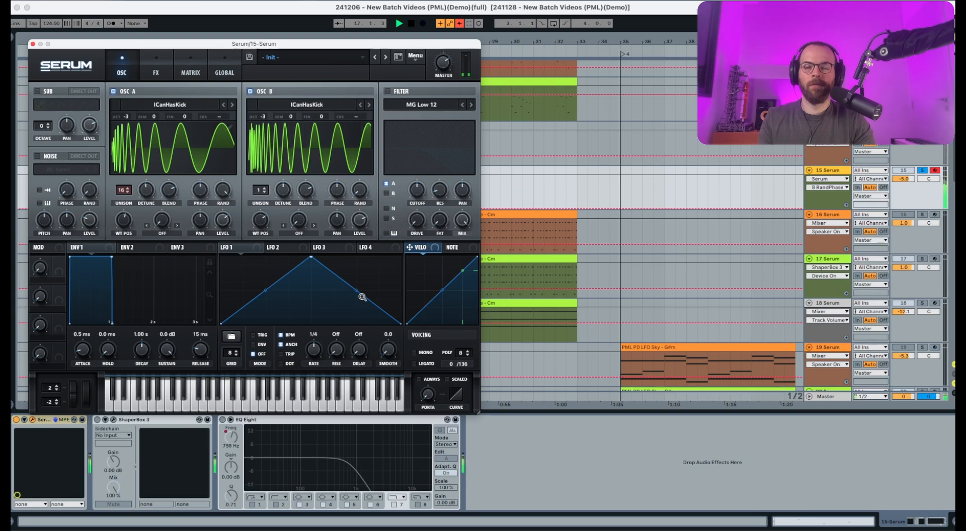
key("space")
Step: Raise oscillator B's level to about 84% and audition the balance with oscillator A
left_click(360, 220)
left_click_drag(361, 219, 362, 216)
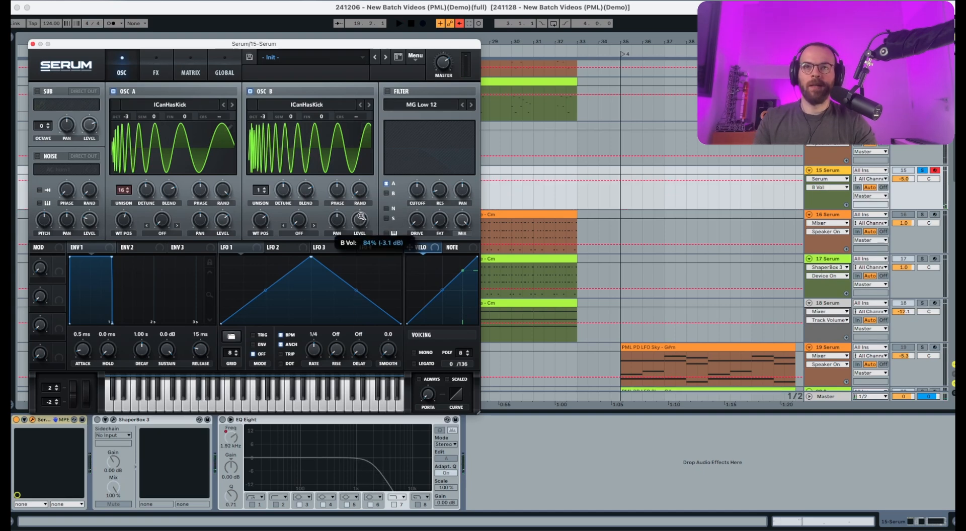
key("space")
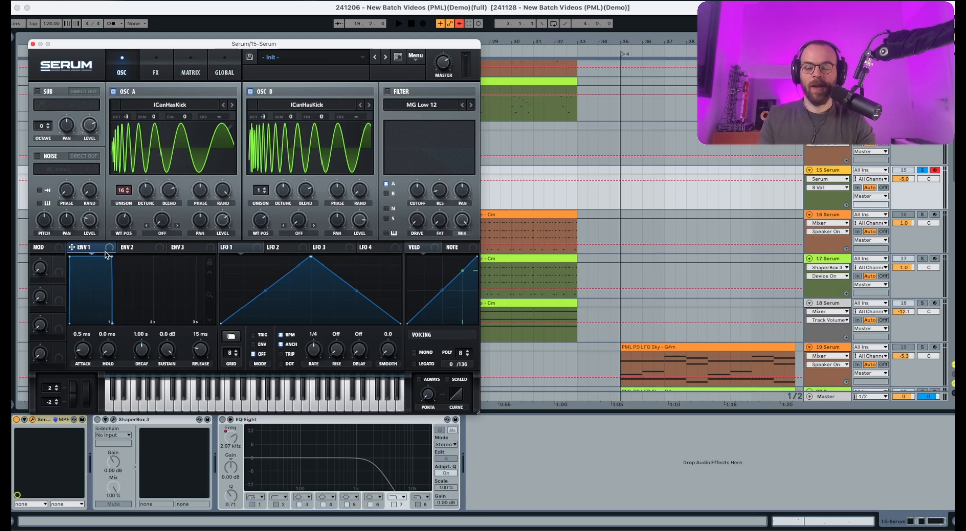
Step: Set envelope 1's attack to 35 ms and bend its attack curve upward, auditioning the clip
left_click_drag(92, 356, 85, 337)
key("space")
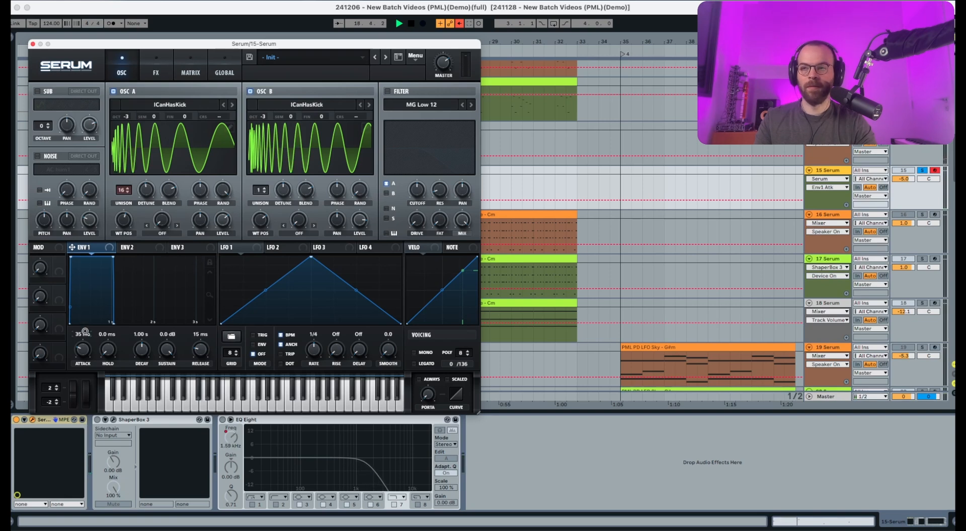
left_click(73, 305)
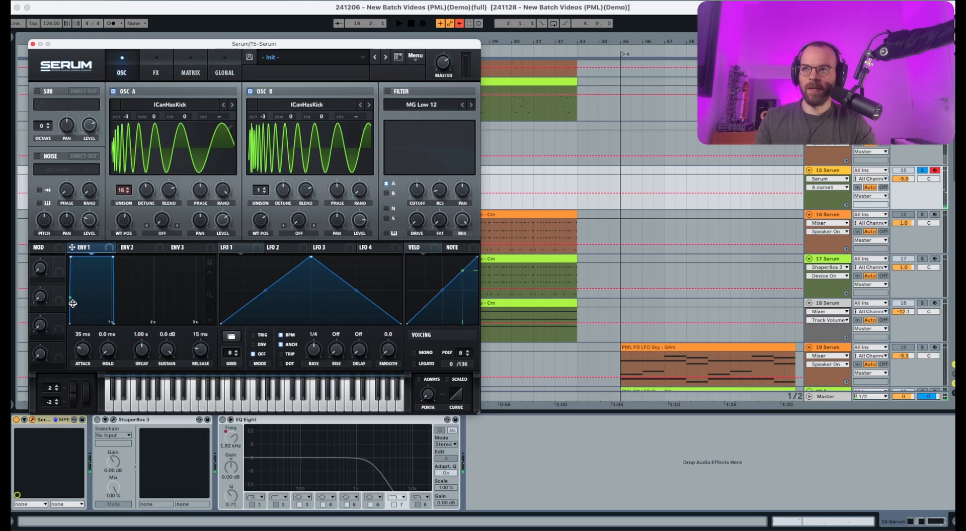
left_click_drag(73, 303, 74, 296)
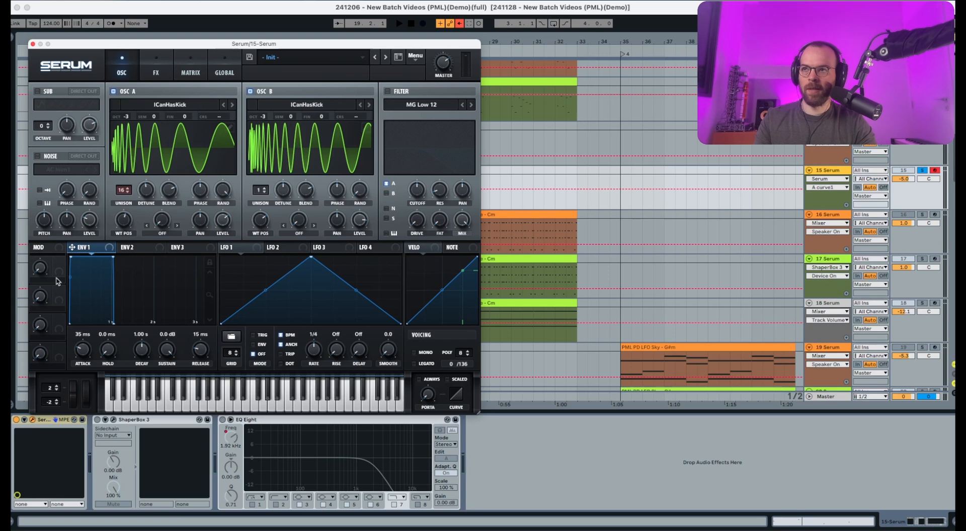
key("space")
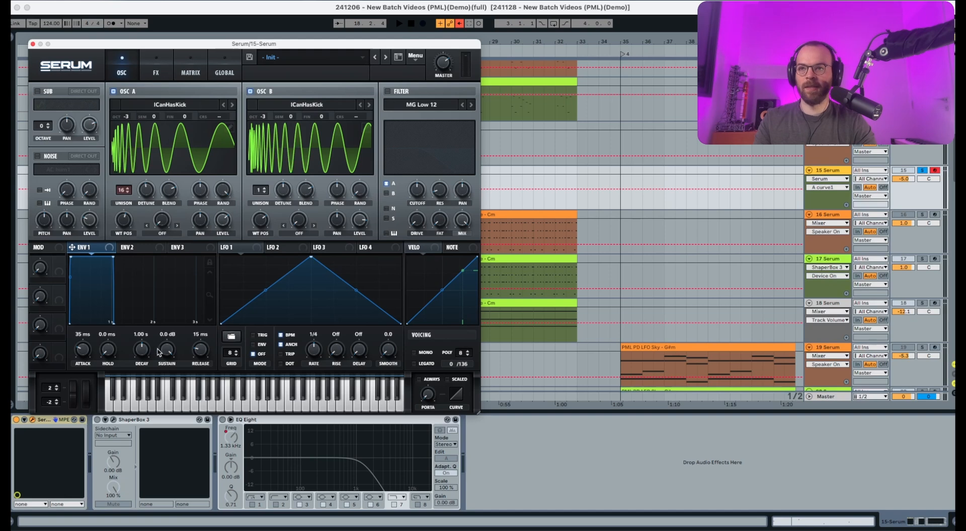
Step: Set envelope 1's sustain to -1.5 dB and its release to 1.48 s, auditioning the result
left_click_drag(158, 352, 163, 360)
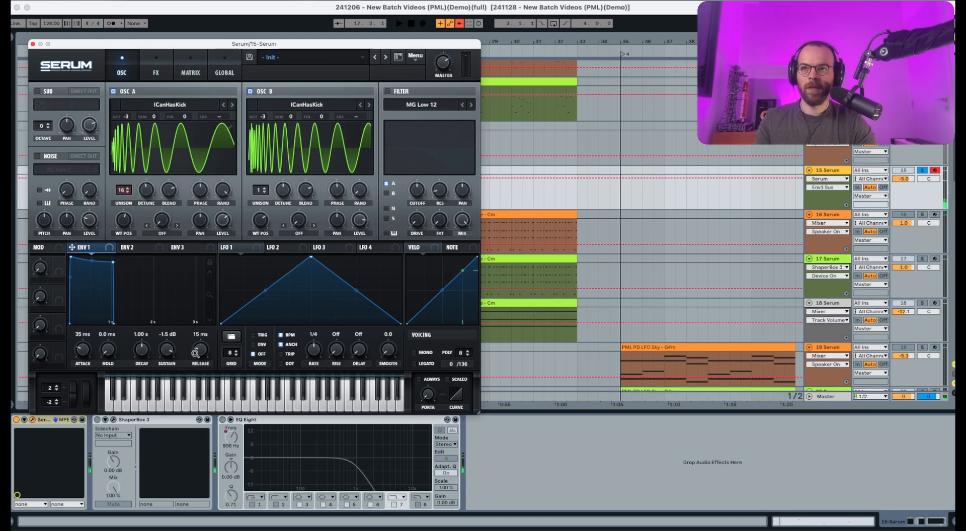
left_click_drag(195, 353, 205, 322)
key("space")
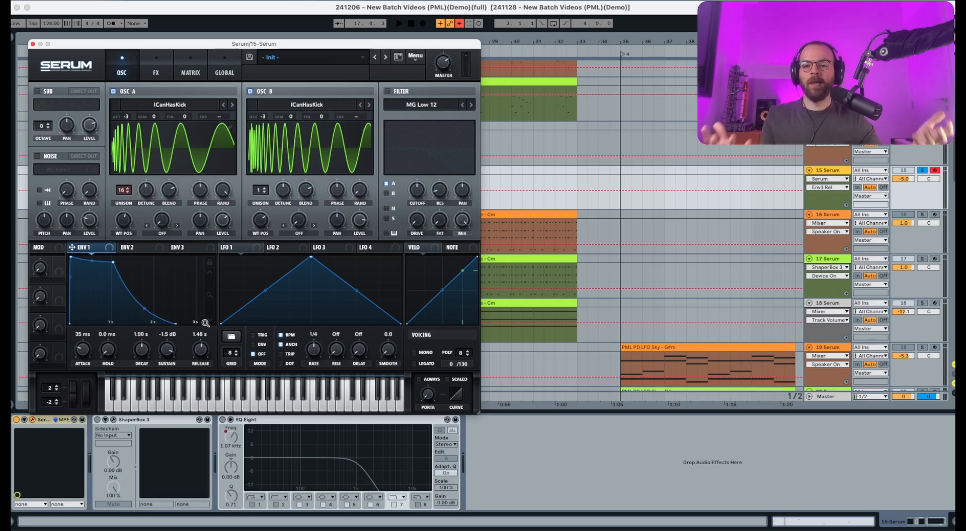
Step: Adjust the bend of envelope 1's release curve and audition the clip
left_click(144, 309)
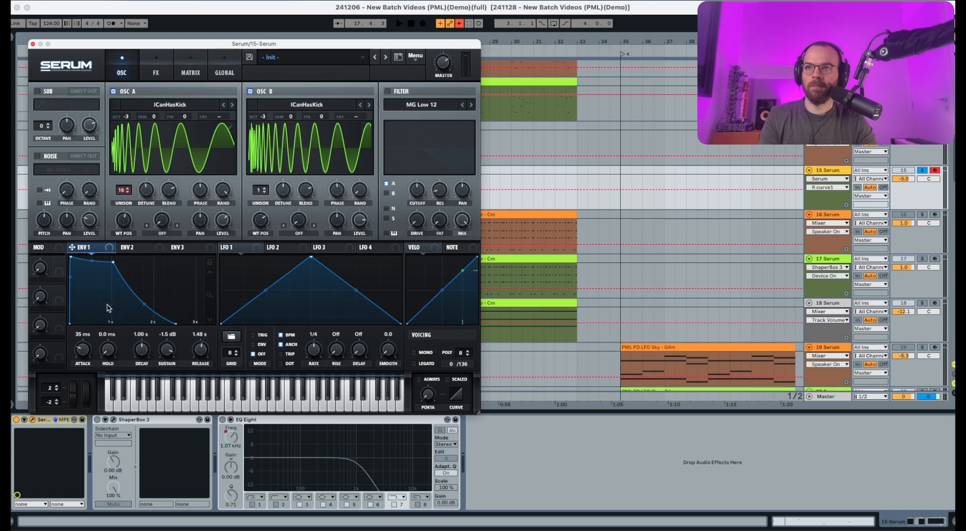
key("space")
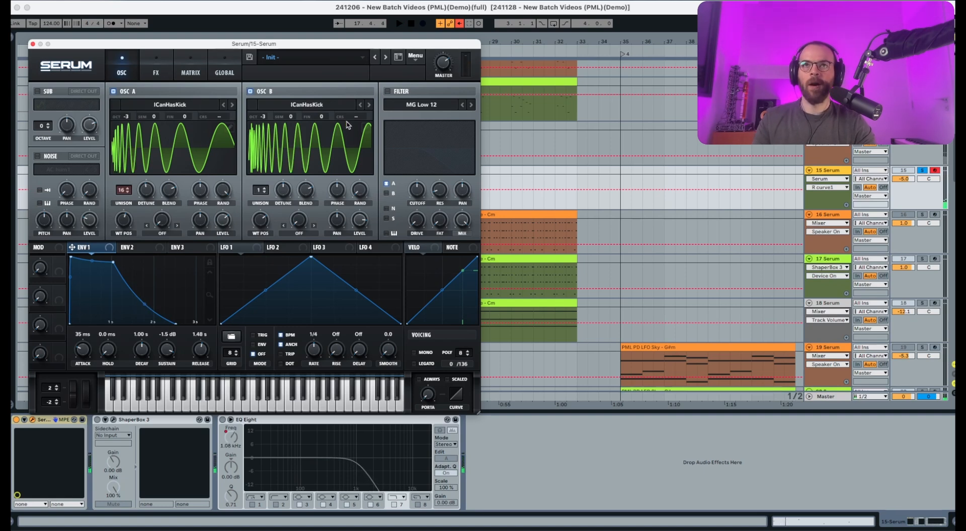
Step: Enable the filter as MG Low 18 and route oscillator B through it alongside oscillator A
left_click(387, 92)
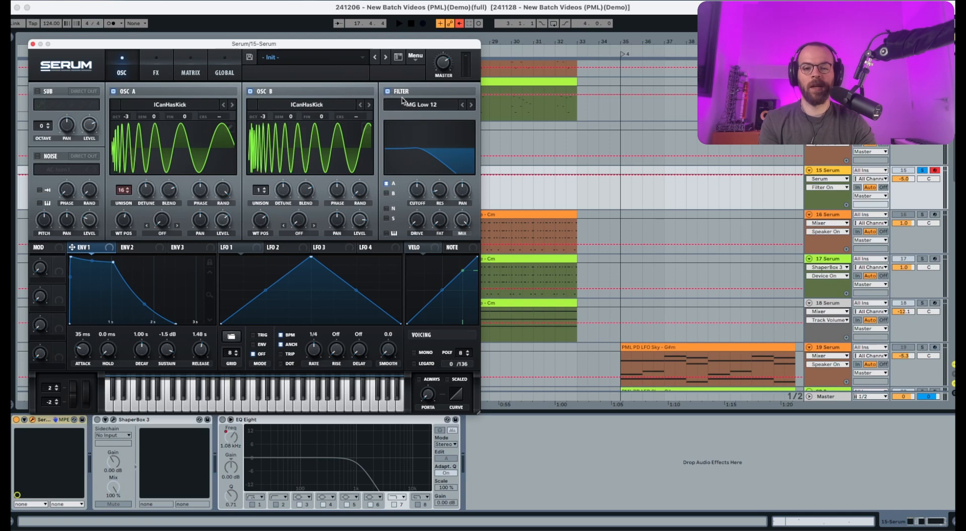
left_click(470, 104)
key("space")
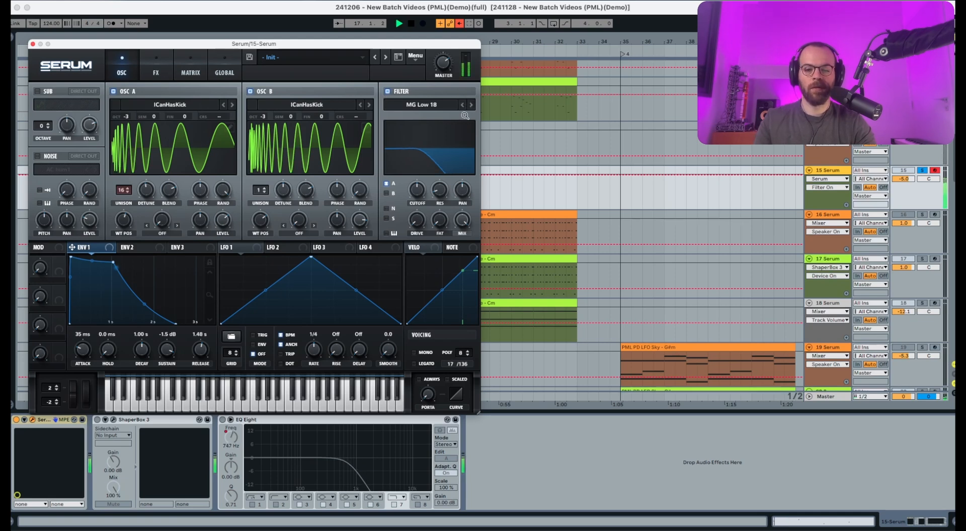
left_click(386, 193)
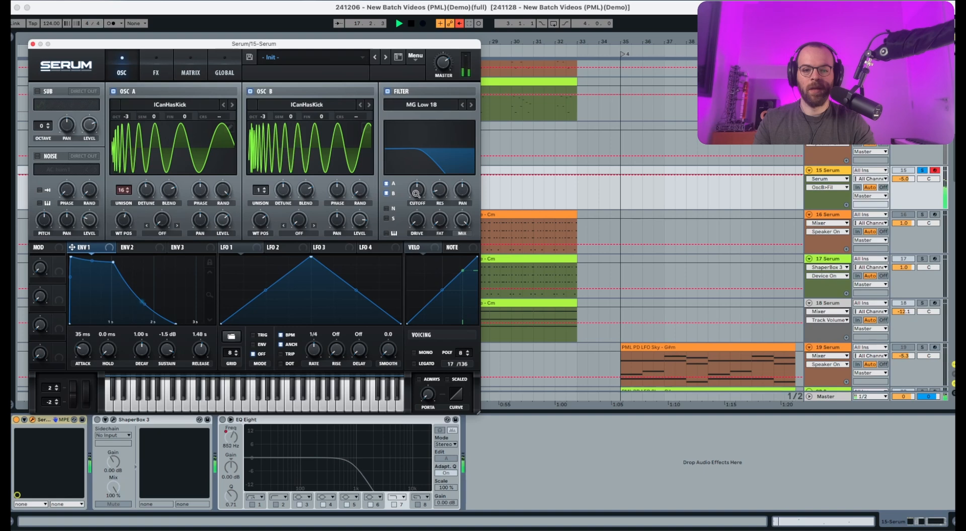
Step: Adjust the filter's cutoff and lower its fat amount while auditioning the clip
left_click_drag(416, 193, 418, 183)
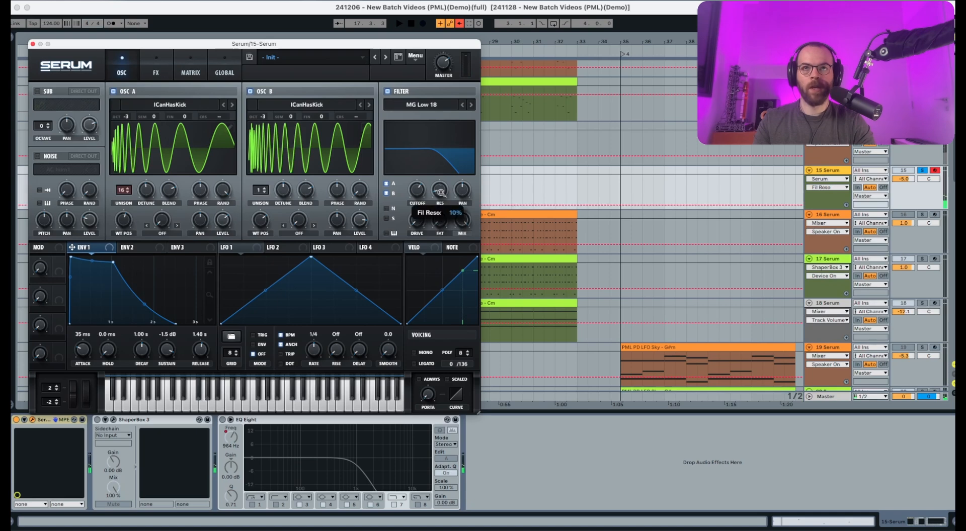
left_click_drag(439, 220, 439, 240)
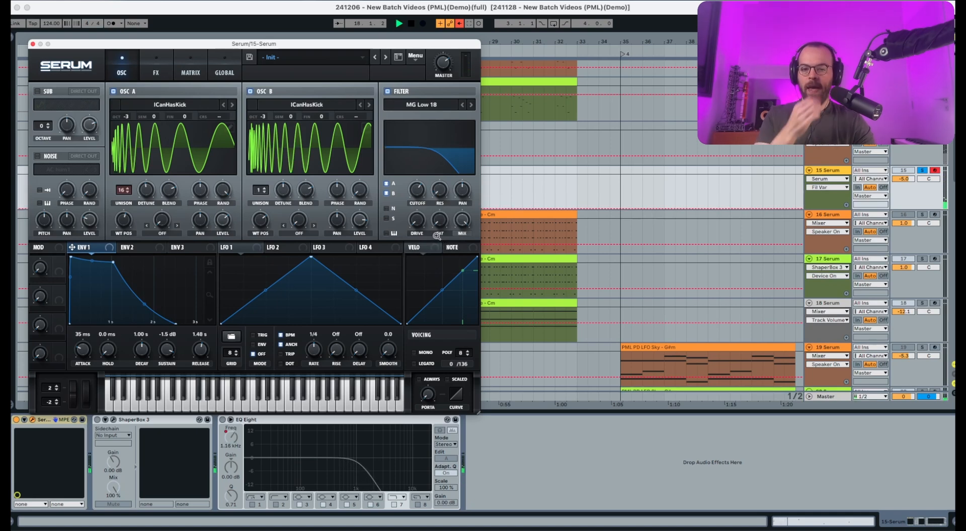
Step: Assign envelope 2 to the filter cutoff and set its release to 2.63 s with a steeper curve, auditioning the clip
left_click_drag(142, 251, 411, 187)
key("space")
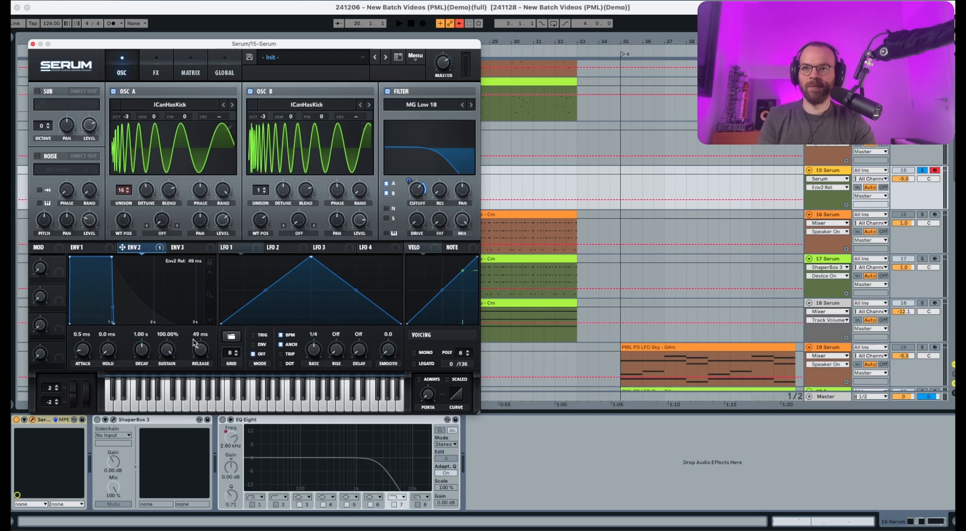
left_click_drag(194, 347, 198, 307)
key("space")
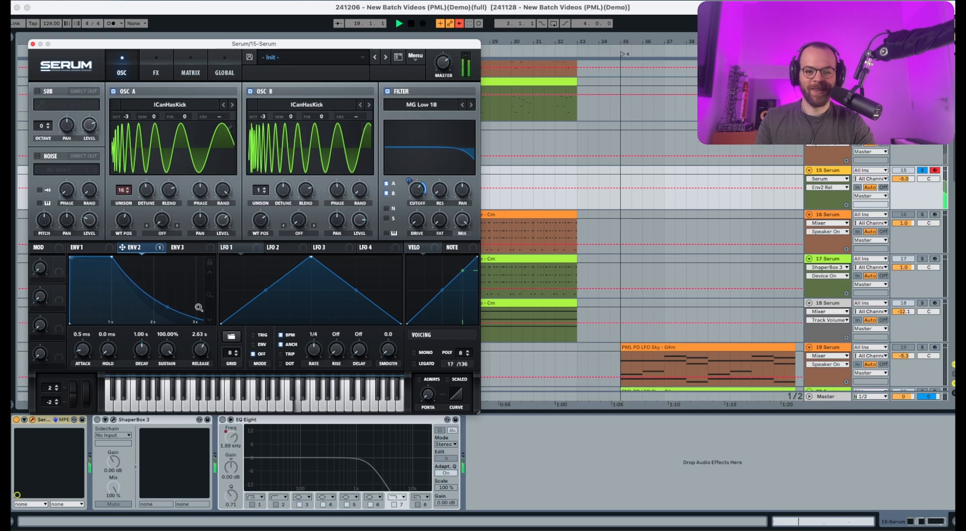
key("space")
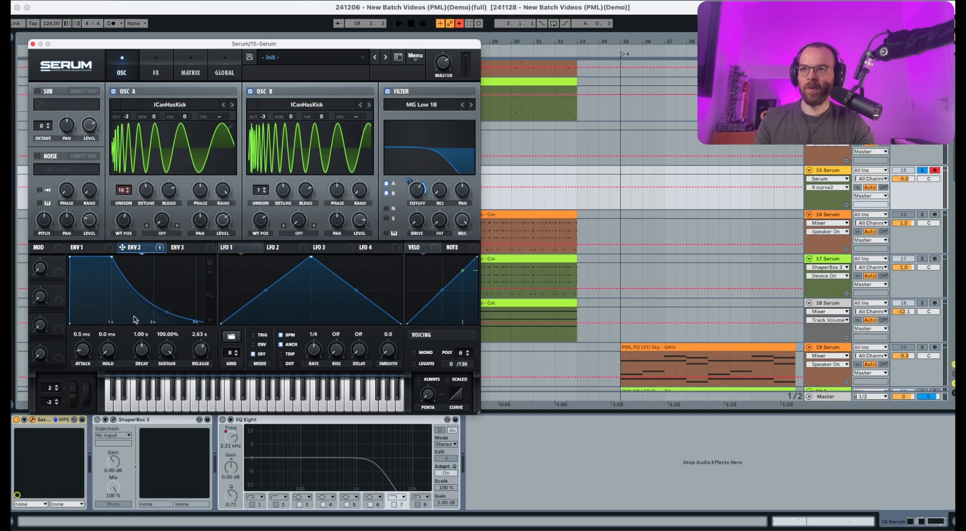
key("space")
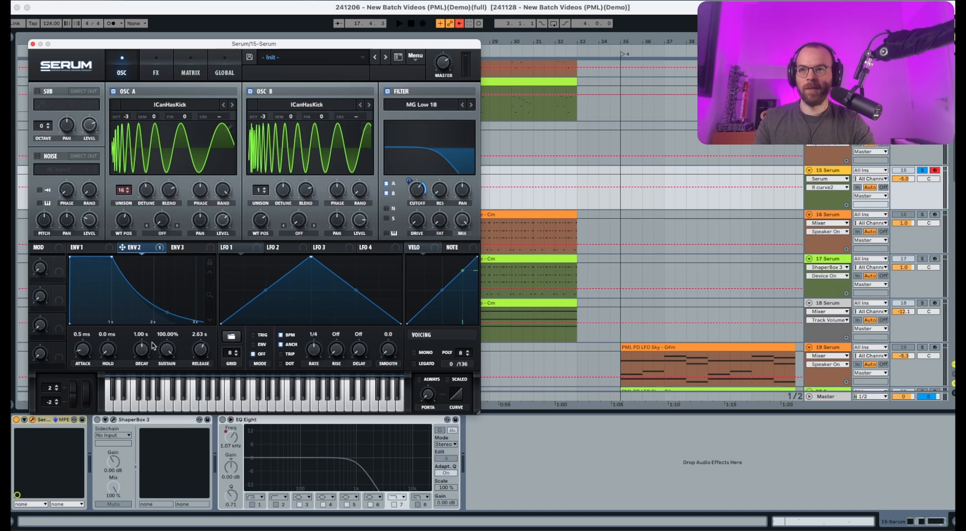
Step: Set envelope 2's sustain to 78.59% and its decay to 21 ms, auditioning the clip
left_click_drag(163, 348, 163, 372)
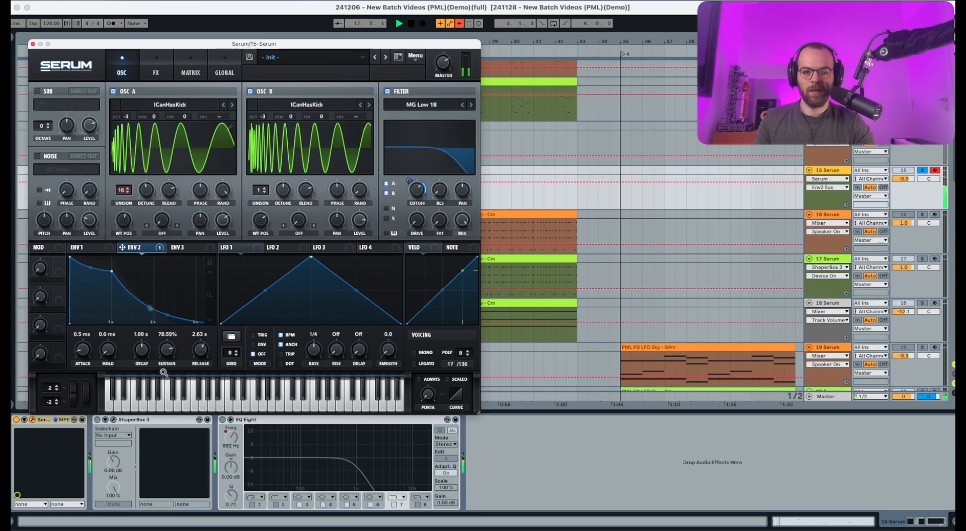
key("space")
left_click_drag(142, 350, 140, 378)
key("space")
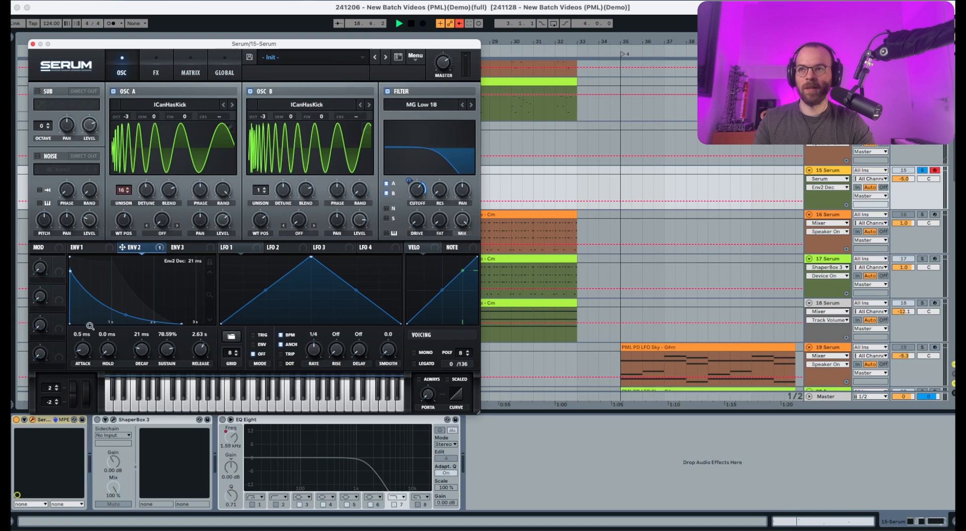
key("space")
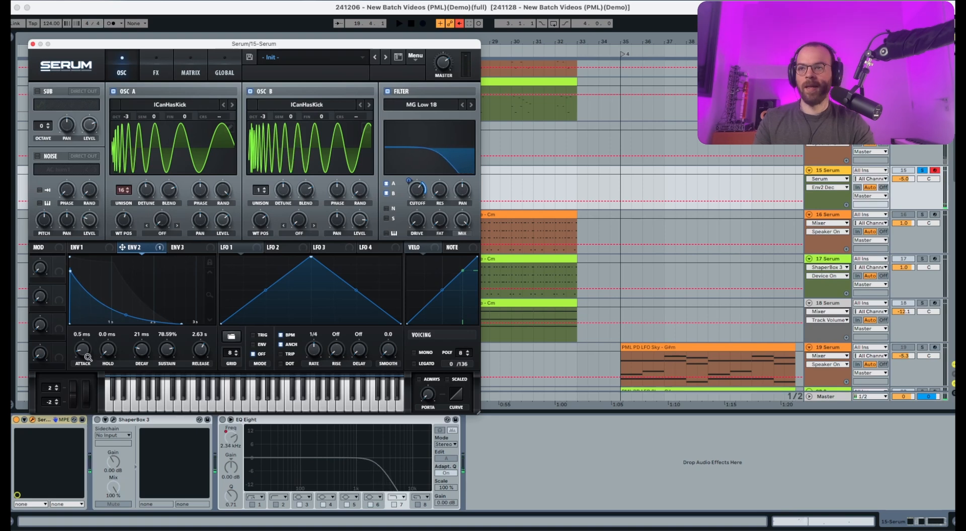
Step: Set envelope 2's attack to 93 ms and bend its attack curve upward, auditioning the clip
left_click_drag(87, 357, 88, 334)
key("space")
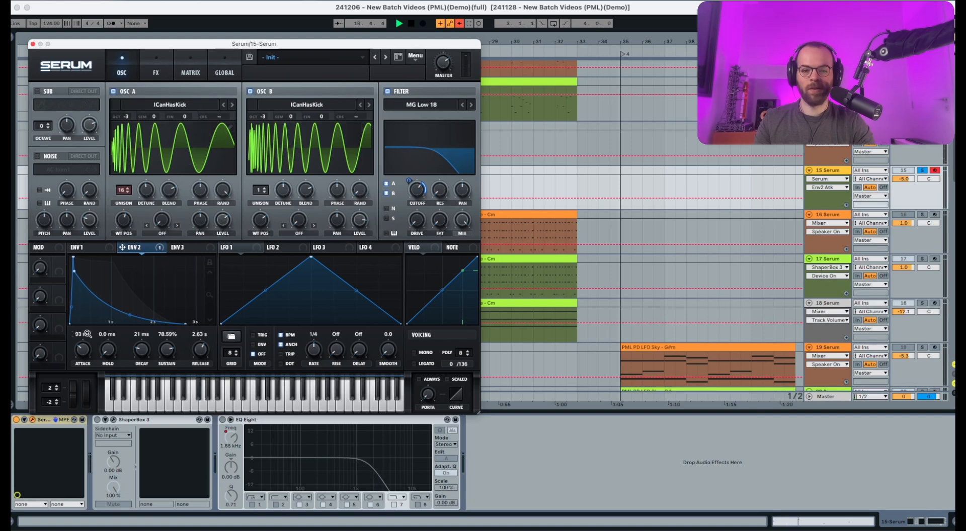
left_click(74, 299)
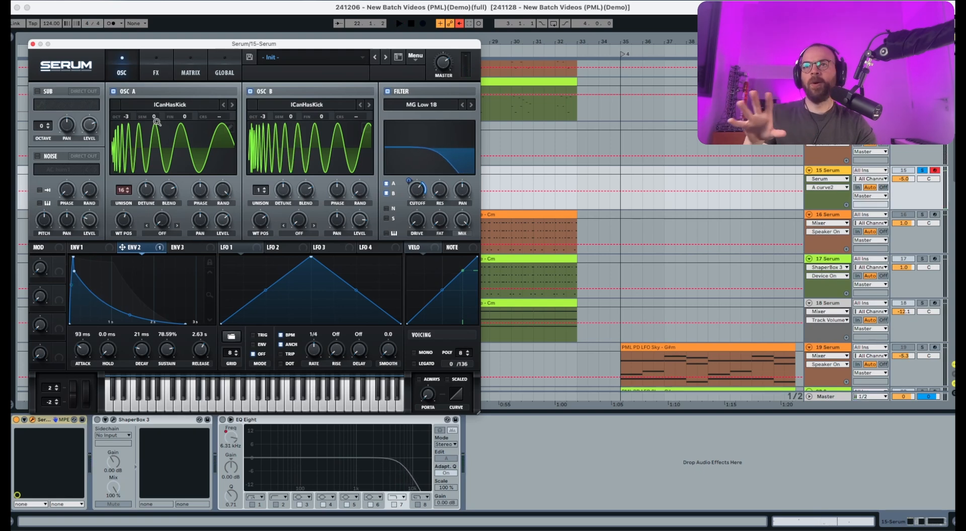
Step: Enable the Tube distortion effect with drive at 100%, pull its mix fully down and audition the clip
left_click(156, 74)
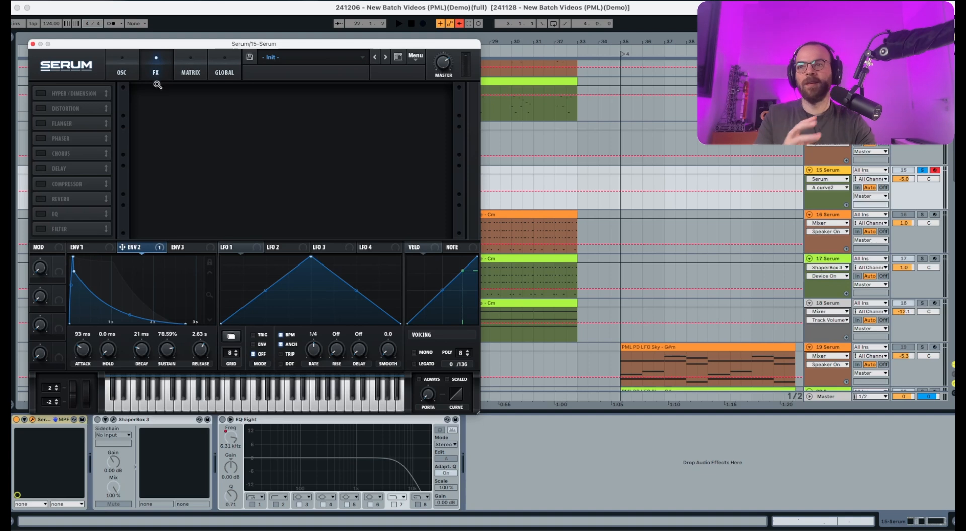
left_click(42, 109)
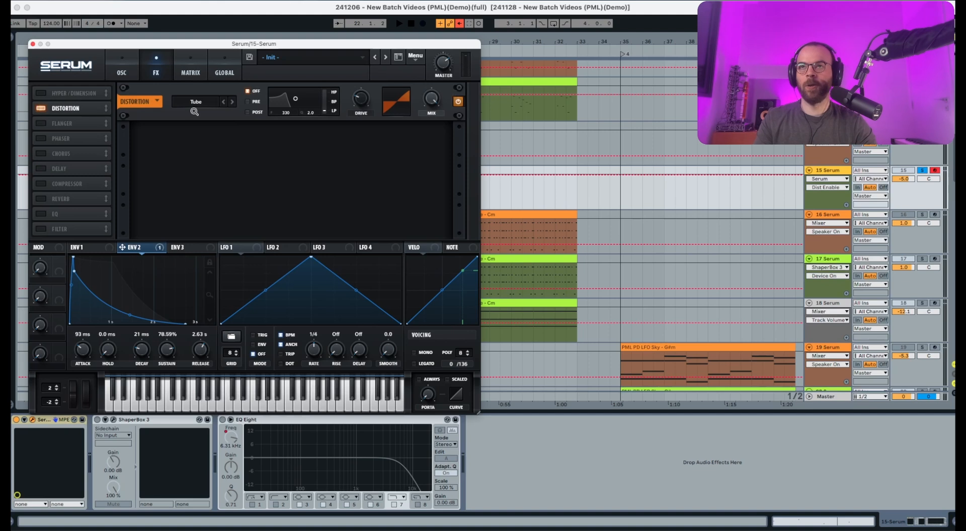
left_click_drag(357, 99, 356, 86)
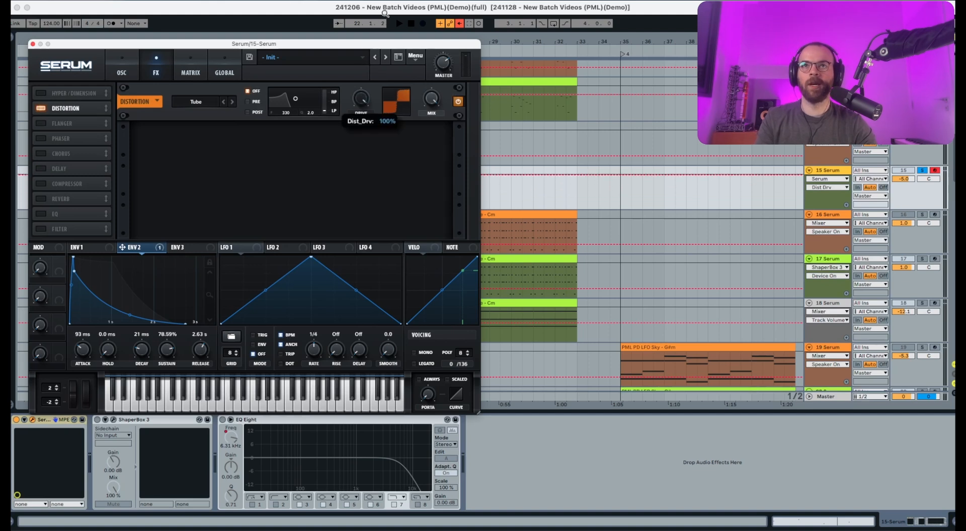
left_click_drag(431, 98, 428, 245)
key("space")
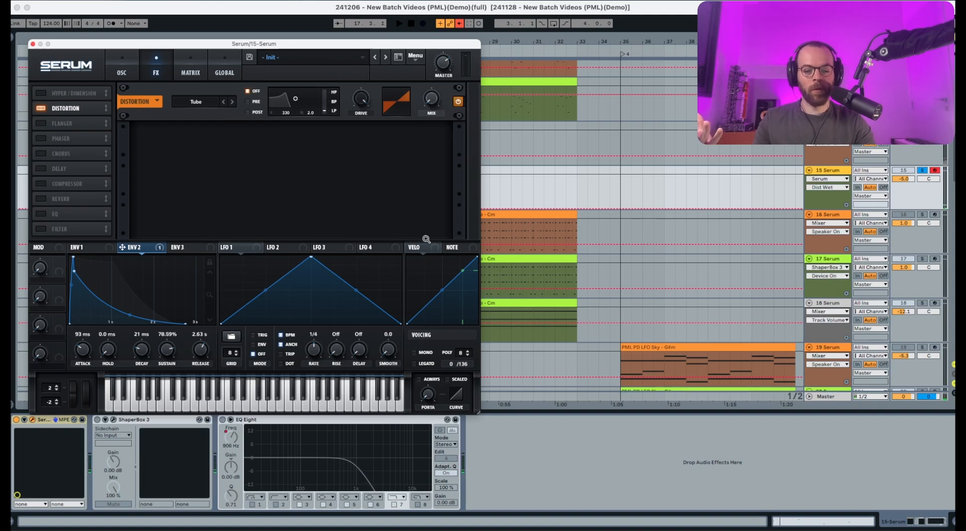
Step: Assign envelope 3 to the distortion mix with a modulation amount of 58 and audition the clip
left_click(199, 248)
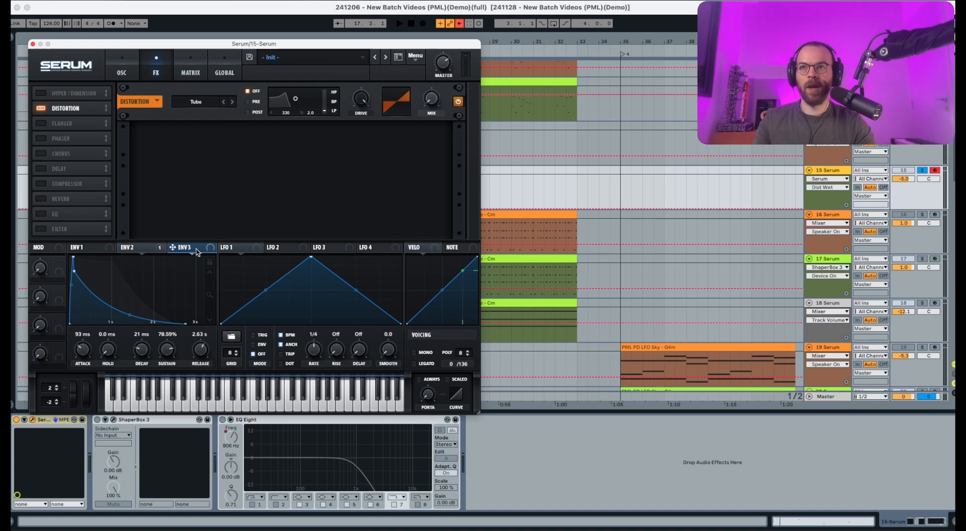
left_click_drag(211, 252, 421, 115)
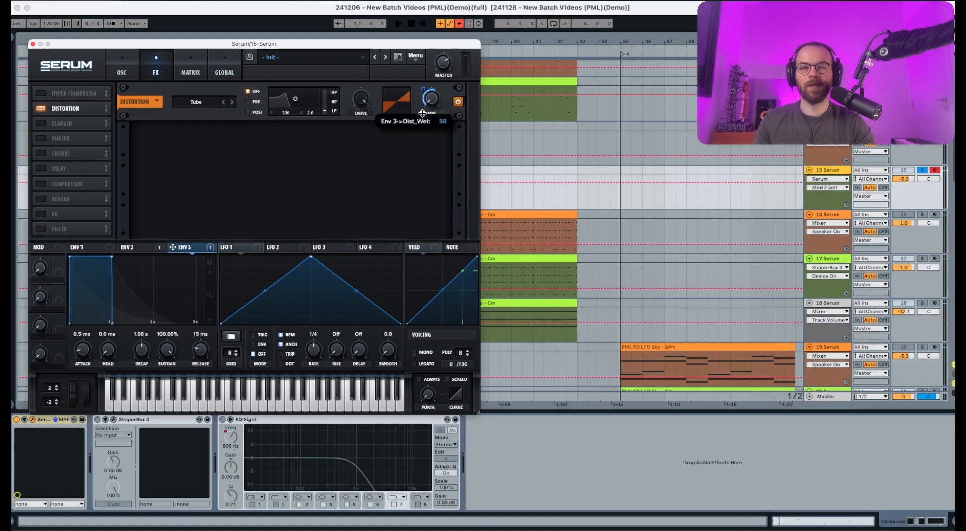
key("space")
key("space")
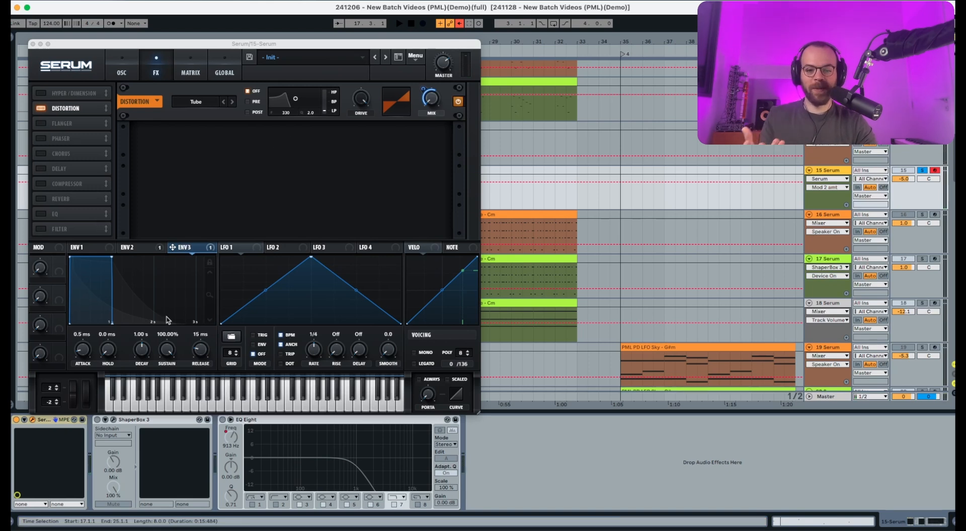
Step: Set envelope 3's attack to 118 ms and slightly bend its attack curve, auditioning the clip
left_click_drag(85, 352, 90, 333)
key("space")
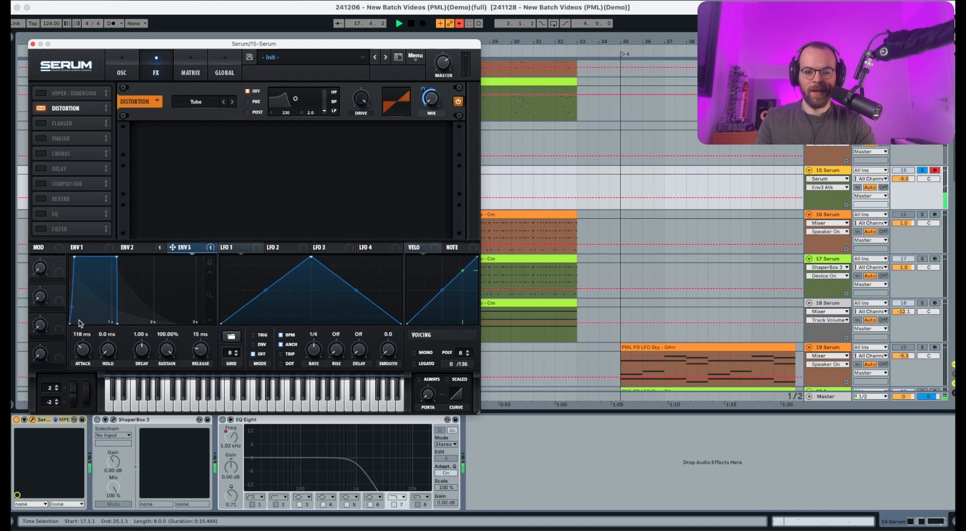
left_click_drag(72, 308, 72, 307)
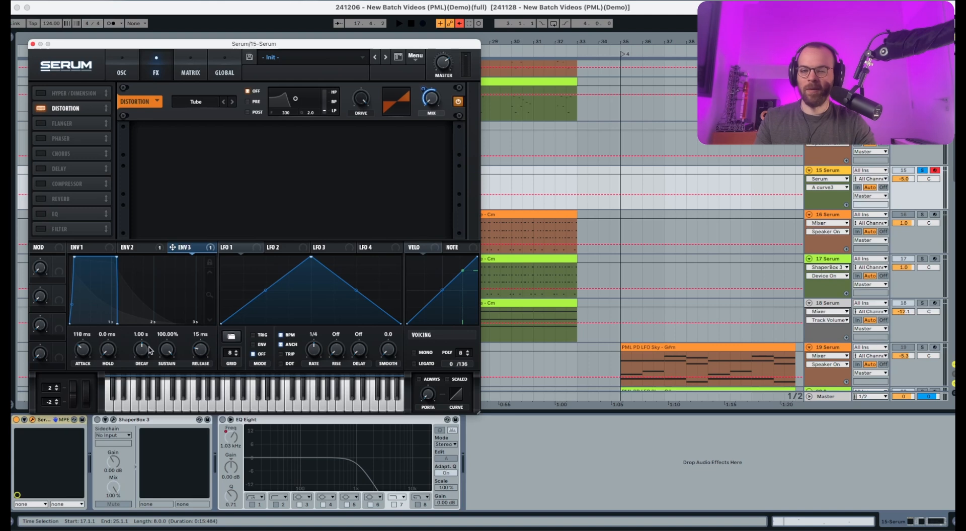
Step: Set envelope 3's sustain to 0%, decay to 1.18 s and release to 525 ms, auditioning the clip
left_click_drag(160, 349, 161, 458)
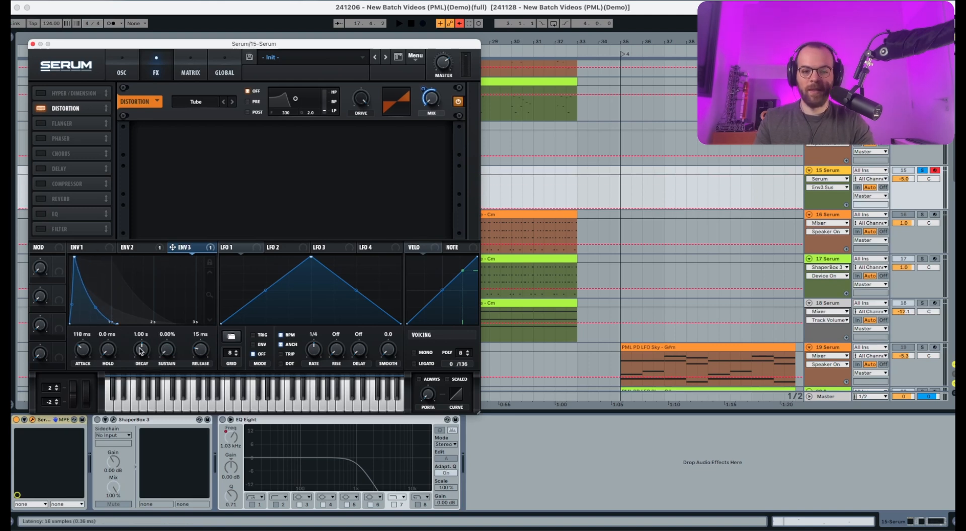
left_click(141, 352)
left_click_drag(140, 351, 141, 350)
key("space")
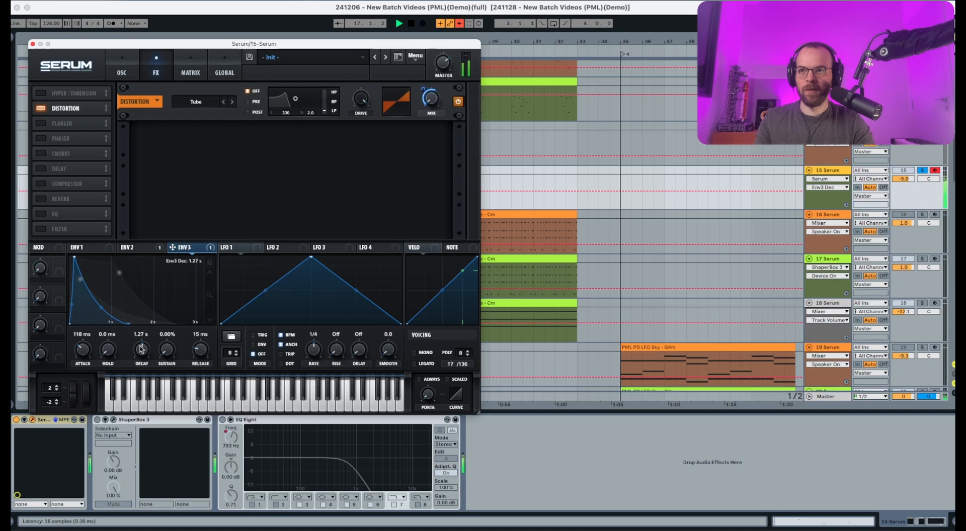
key("space")
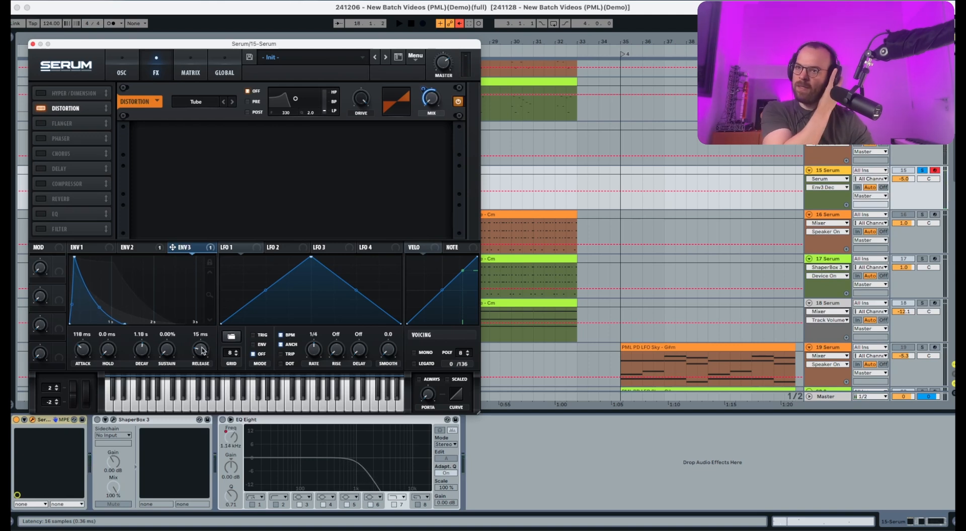
left_click_drag(201, 350, 206, 327)
key("space")
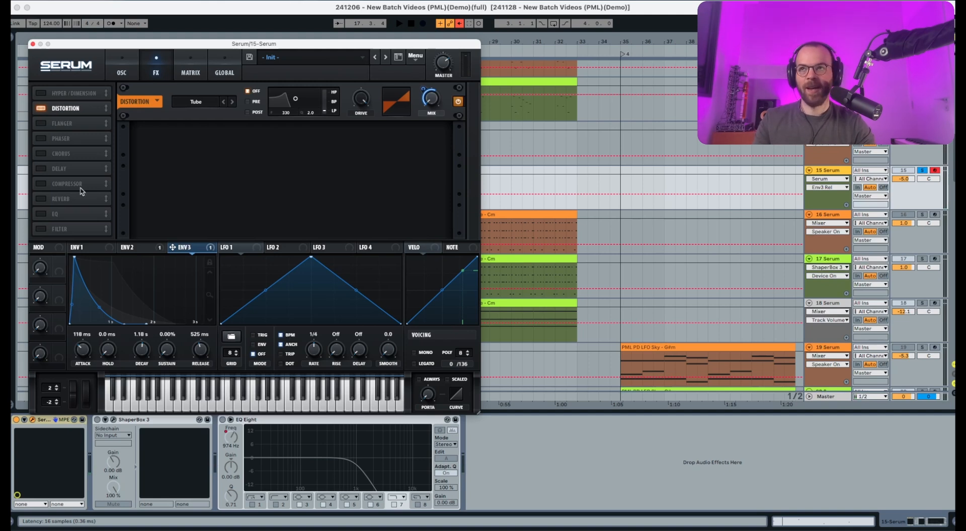
Step: Enable the EQ effect and set its low band to a high-pass with lower frequency and Q, auditioning the clip
left_click(41, 214)
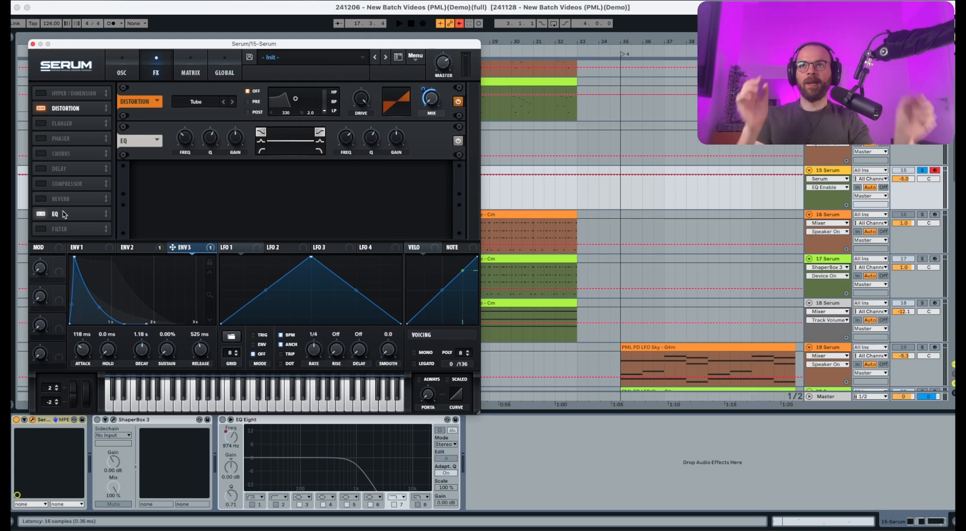
left_click(259, 151)
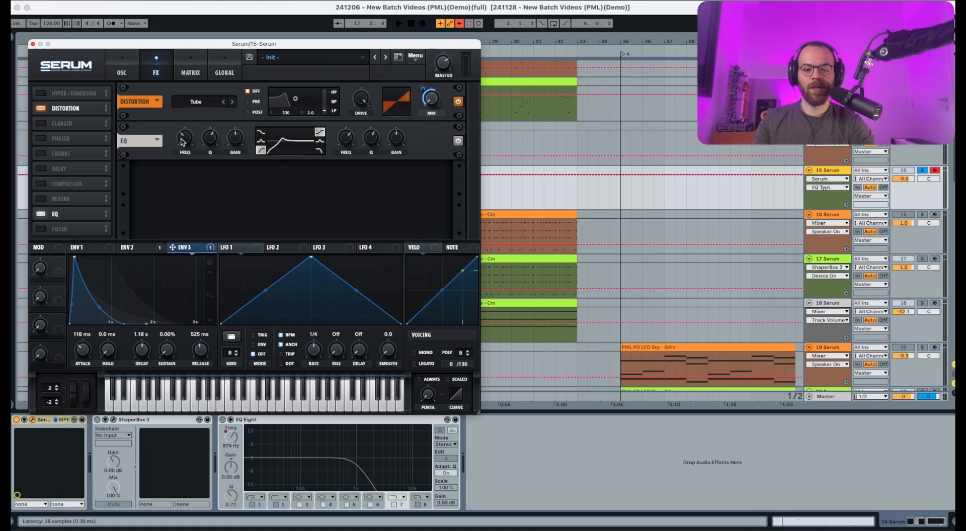
left_click_drag(180, 139, 180, 156)
key("space")
left_click(206, 154)
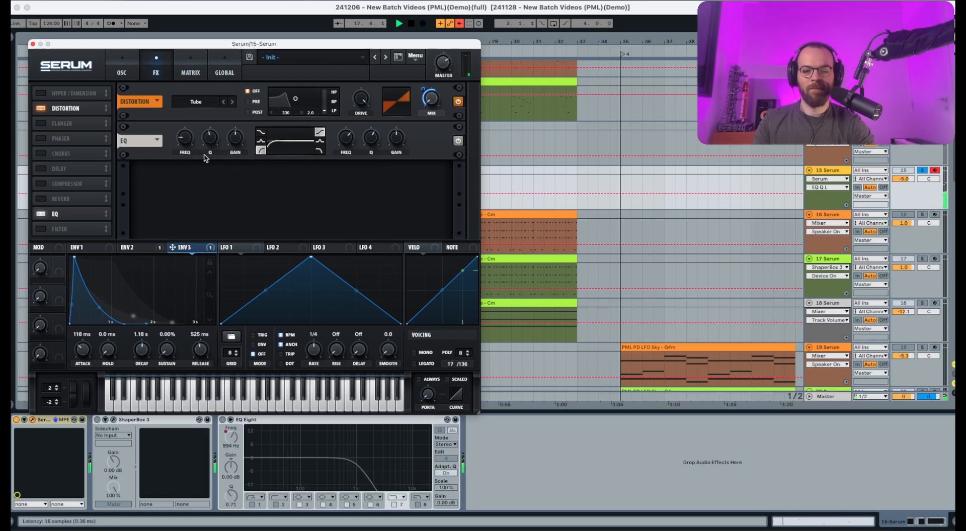
key("space")
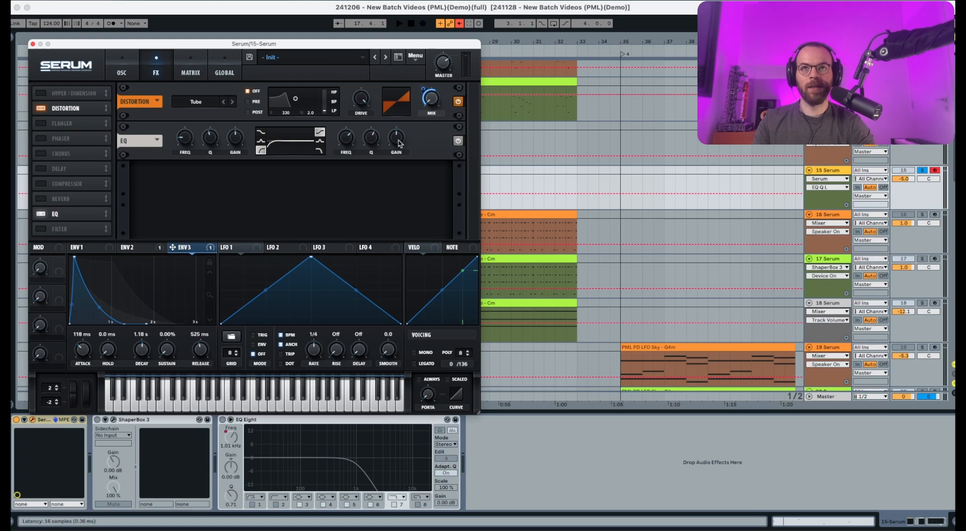
Step: Boost the EQ's high shelf gain to about 8.5 dB and audition the clip
left_click_drag(400, 144, 402, 126)
key("space")
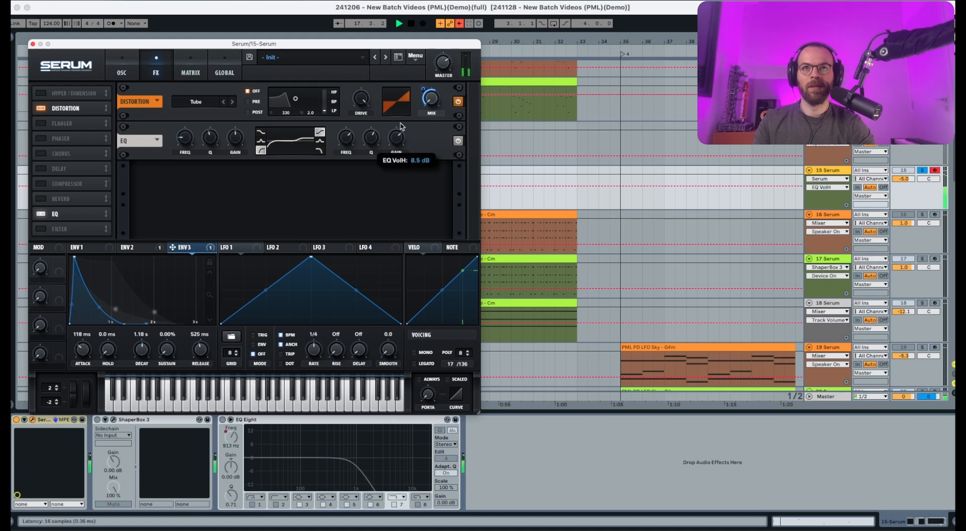
key("space")
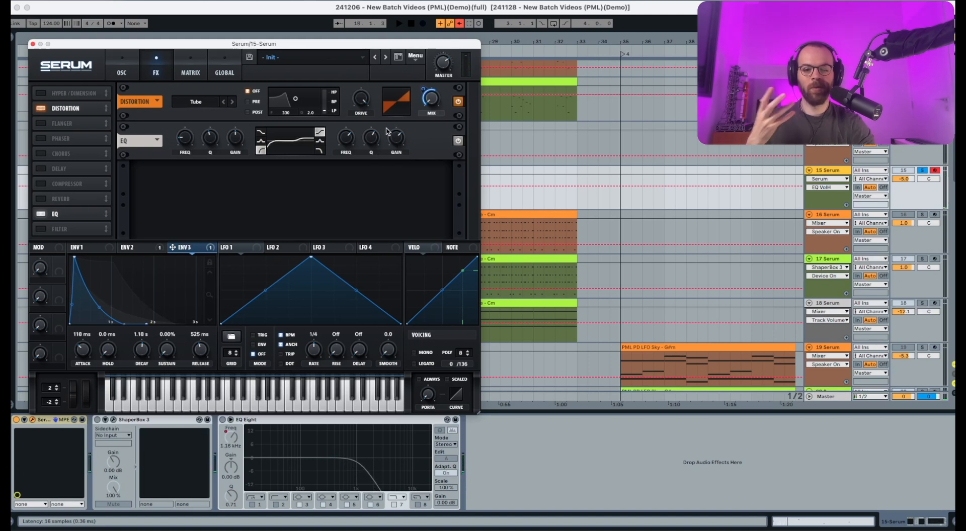
Step: Lower the frequency and Q of the EQ's high shelf, auditioning the clip
left_click(349, 136)
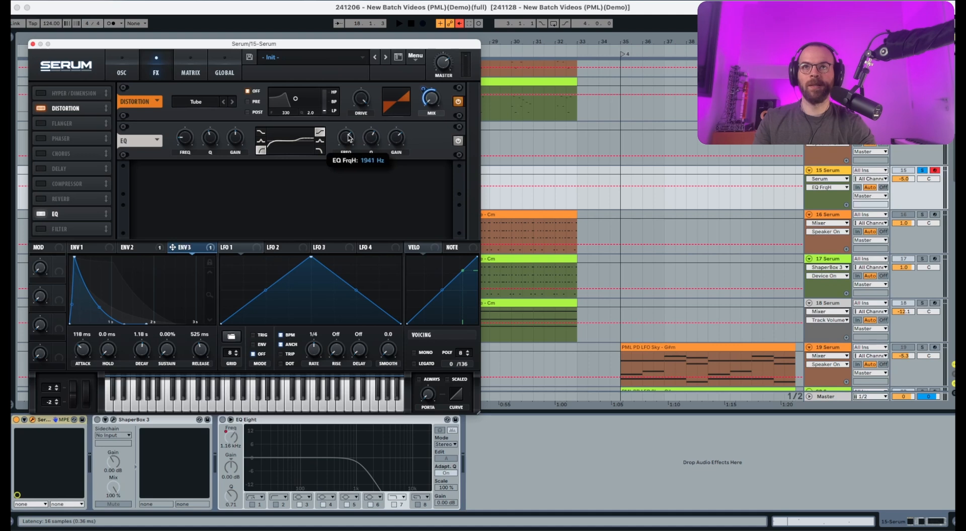
left_click_drag(349, 137, 348, 143)
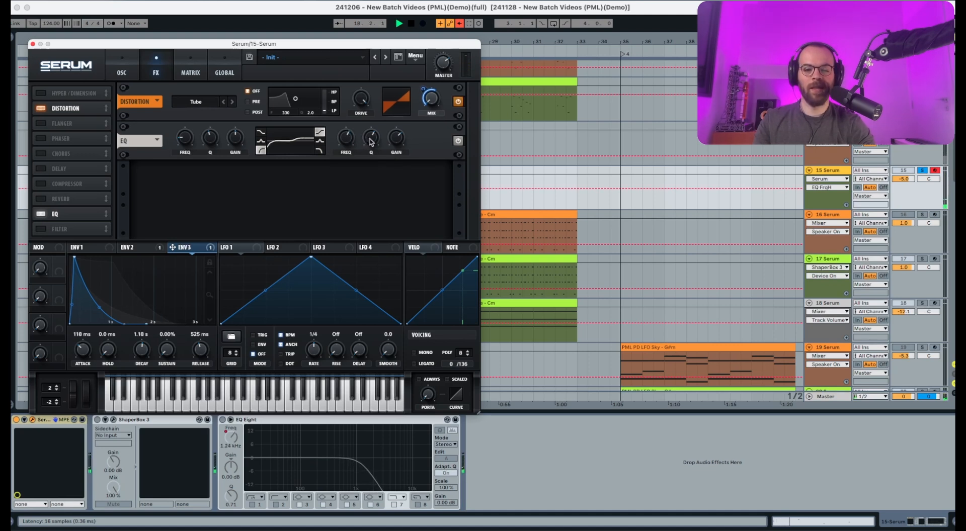
left_click_drag(368, 143, 369, 165)
key("space")
key("space")
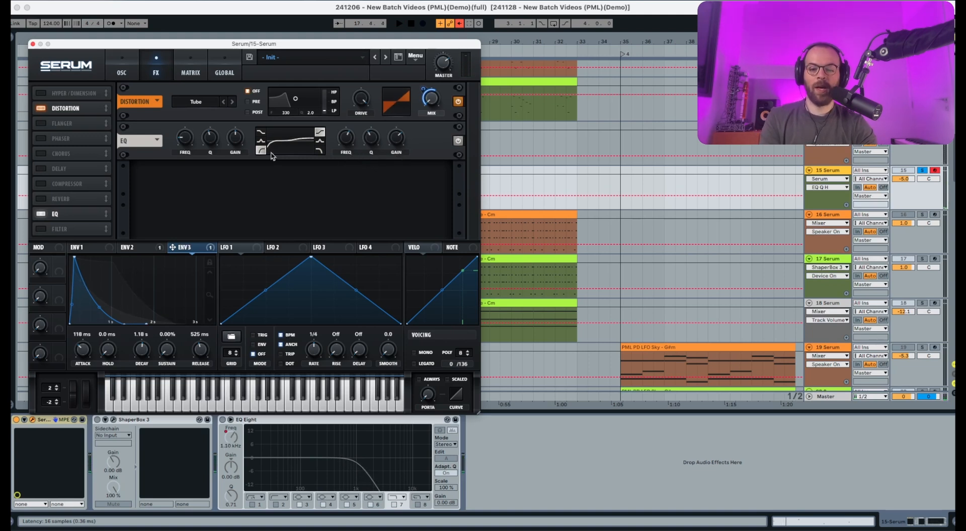
Step: Move the EQ directly after Distortion, enable the Compressor and place it after the EQ in the effects chain
left_click_drag(69, 210, 57, 124)
left_click(56, 199)
left_click_drag(56, 199, 58, 136)
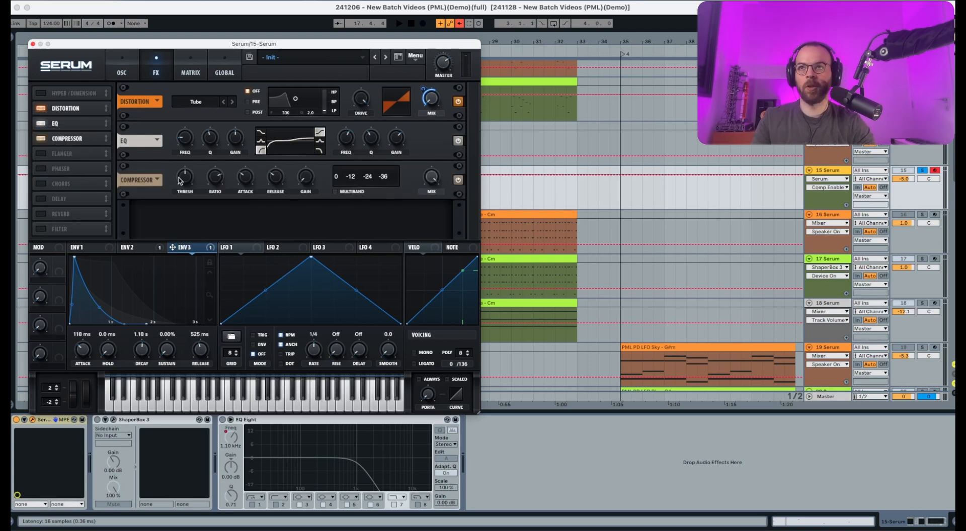
Step: Set the compressor's threshold to about -22 dB and attack to 2.8 ms, auditioning the clip
left_click_drag(179, 181, 185, 174)
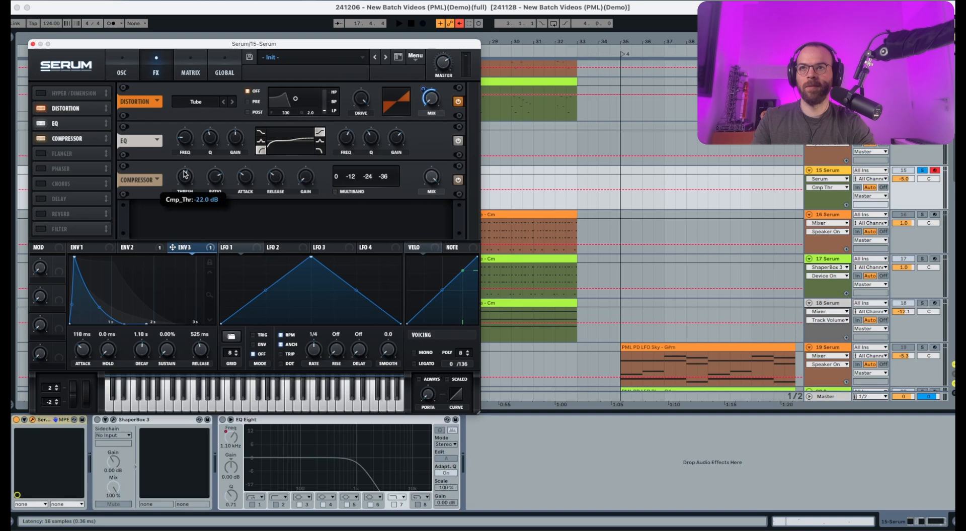
key("space")
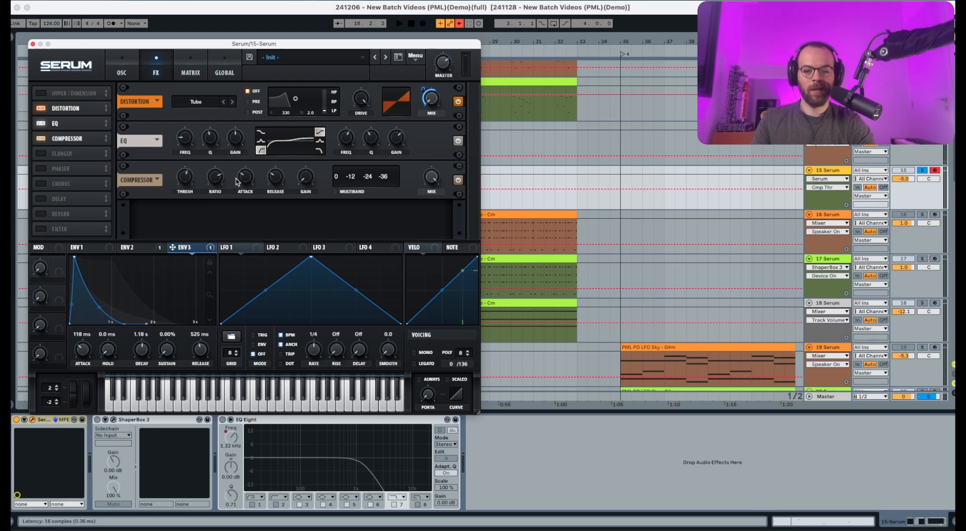
left_click_drag(242, 181, 240, 203)
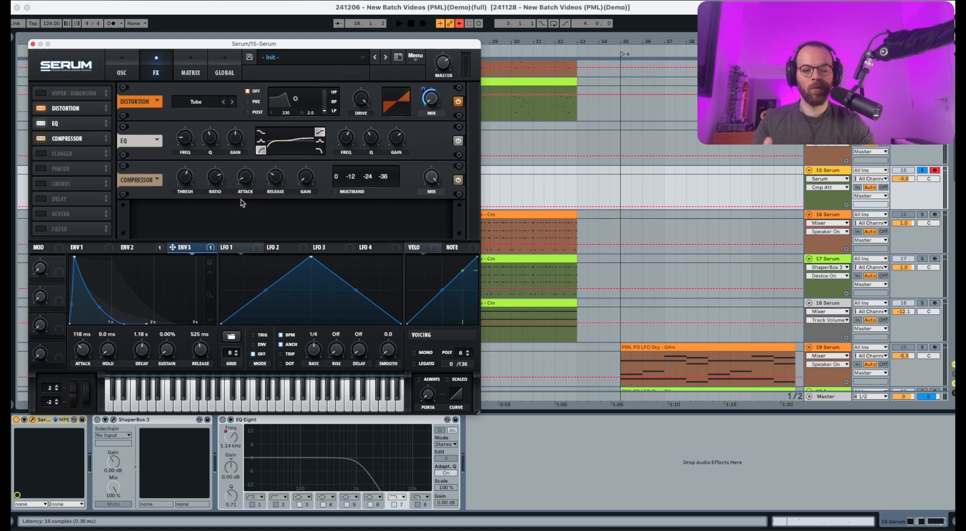
mouse_move(245, 183)
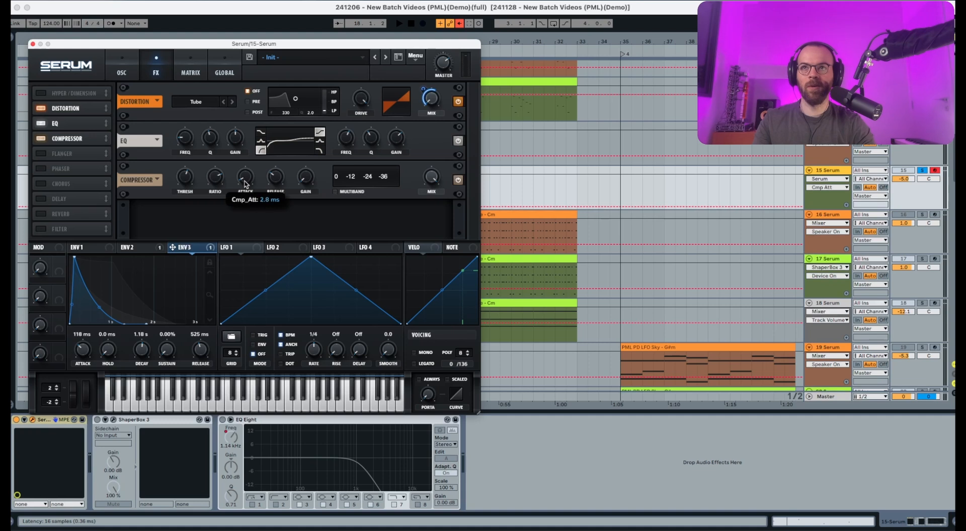
key("space")
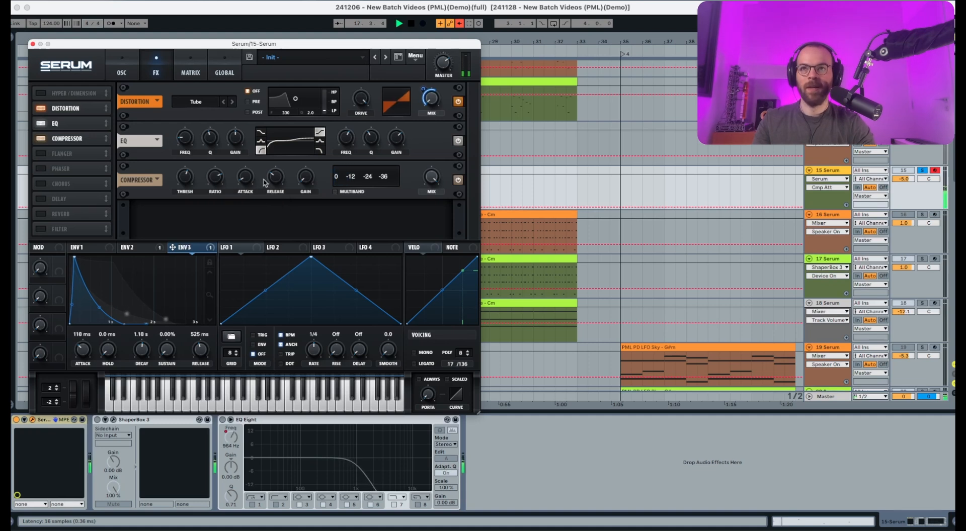
key("space")
Step: Raise the compressor's gain to about 9.2 dB and reduce its mix to around halfway, auditioning the clip
left_click(273, 181)
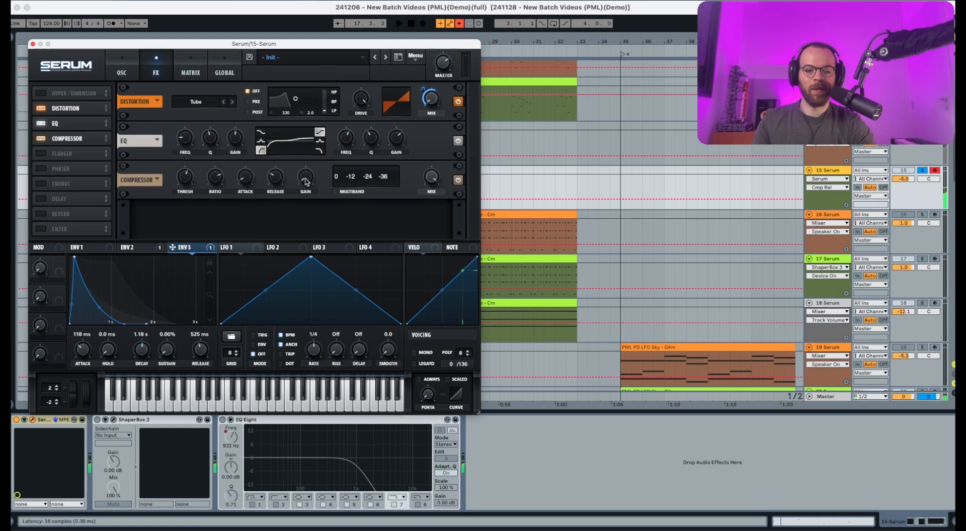
left_click(305, 177)
left_click_drag(306, 176, 309, 155)
key("space")
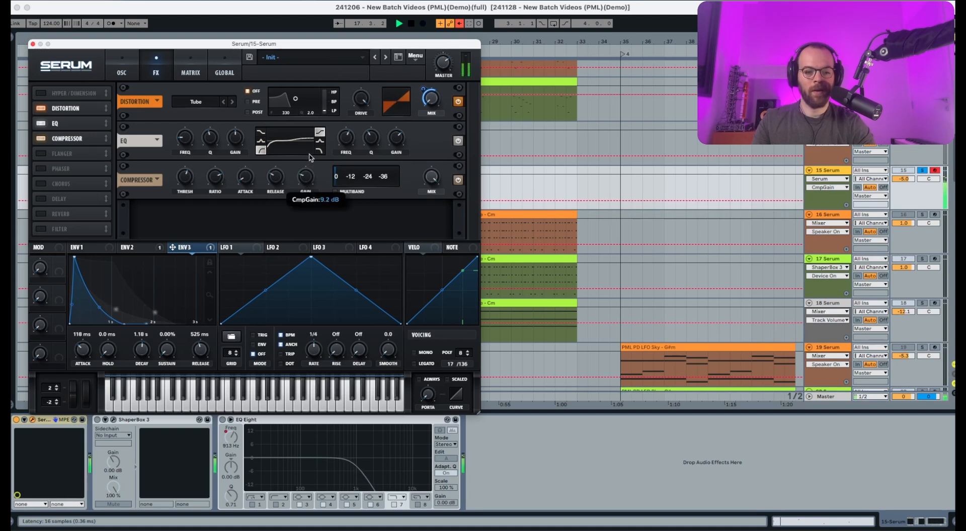
key("space")
left_click_drag(431, 177, 426, 232)
key("space")
key("space")
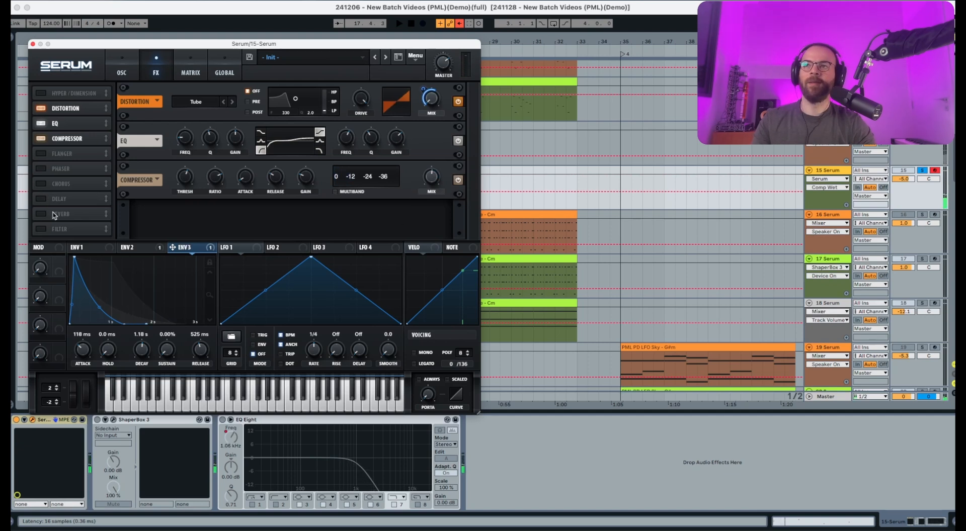
Step: Enable the Reverb effect, place it directly after the Compressor and set its decay to about 5.1 s
left_click(42, 213)
left_click_drag(56, 216, 61, 156)
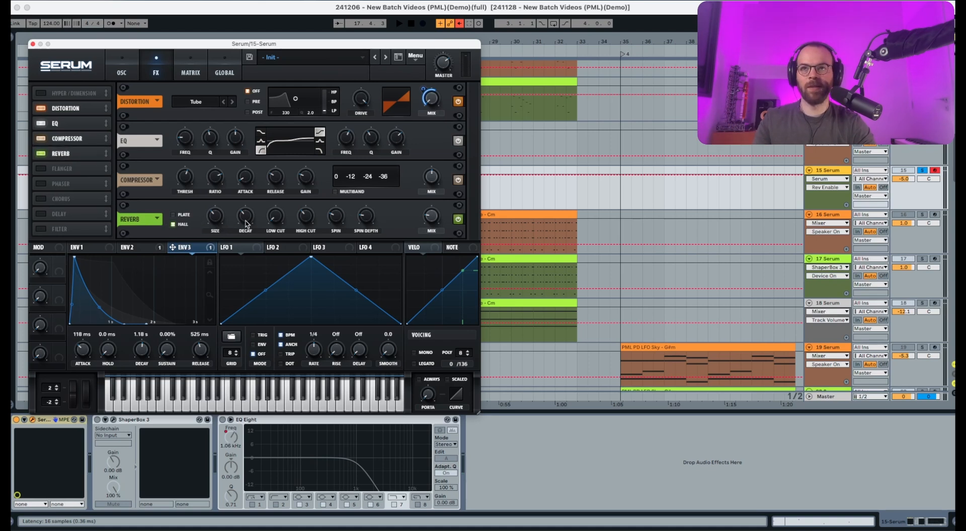
left_click(246, 224)
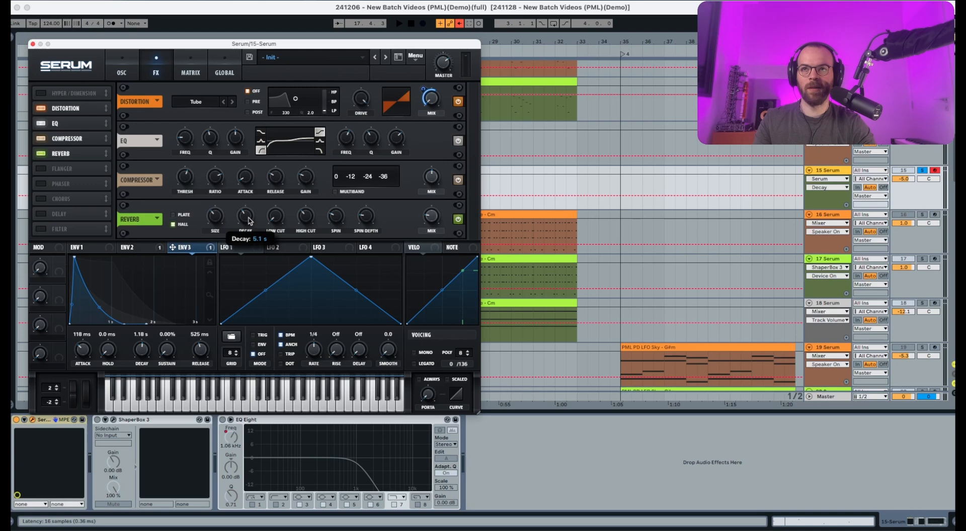
Step: Set the reverb's low cut to 30% and high cut to 28%, and adjust its mix while auditioning the clip
key("space")
left_click_drag(275, 216, 280, 195)
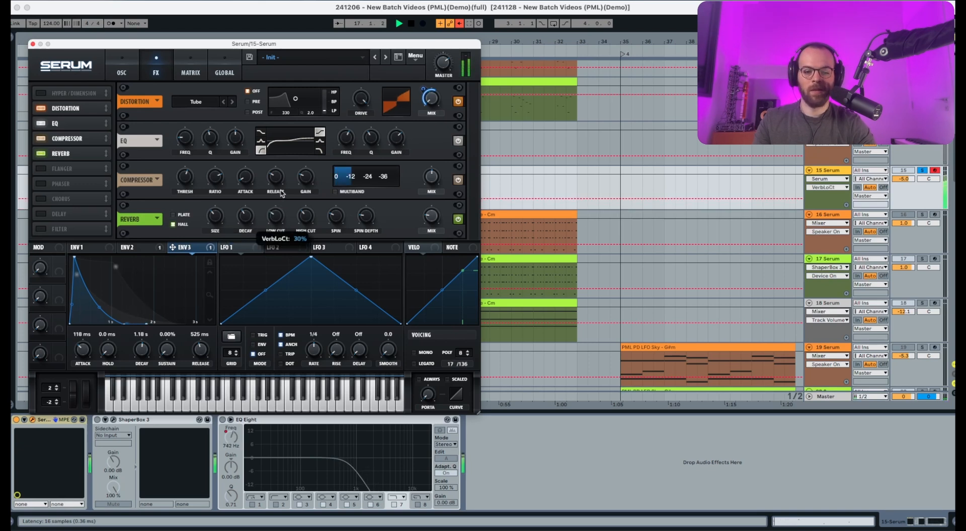
left_click(307, 226)
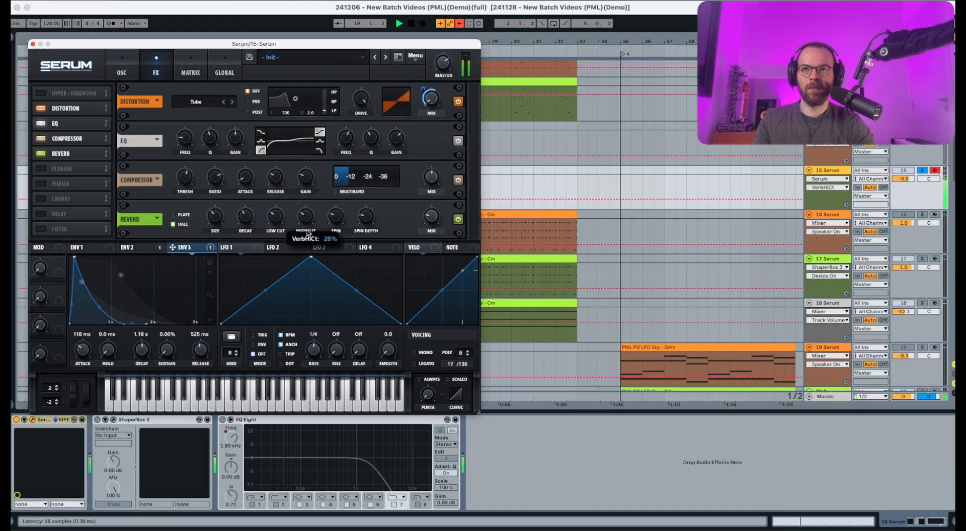
key("space")
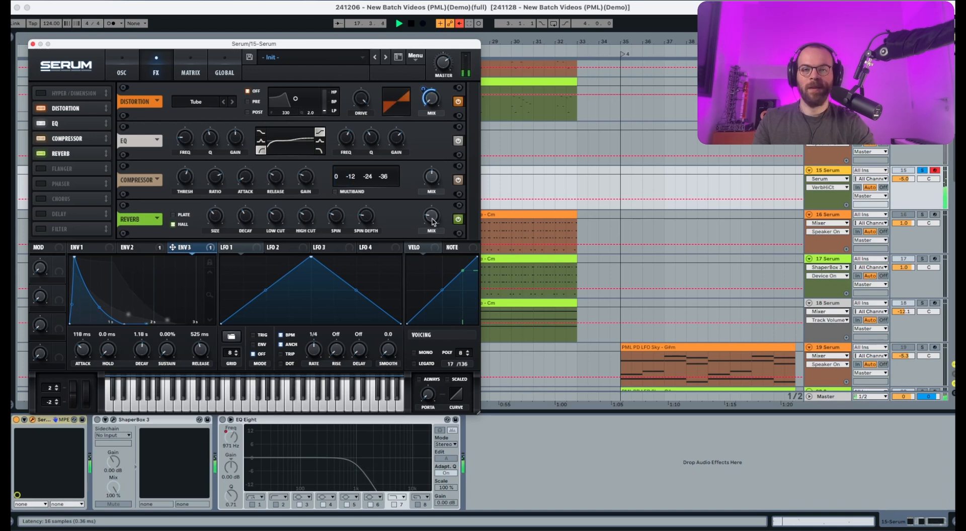
left_click_drag(431, 220, 433, 215)
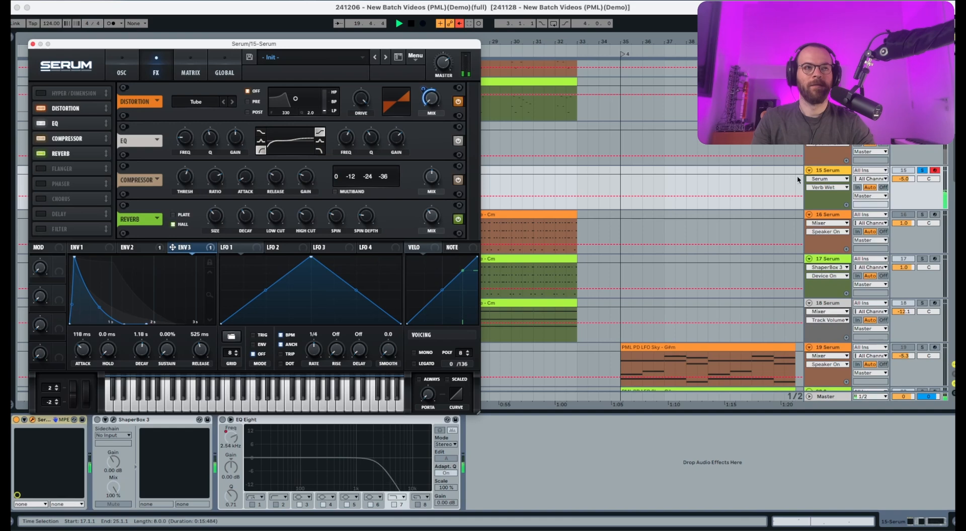
Step: Play the soloed Stabby Falling clip from bar 17 and enable EQ Eight and ShaperBox 3 on the 15 Serum track
scroll(797, 180, "up", 3)
scroll(793, 182, "down", 2)
scroll(793, 184, "left", 5)
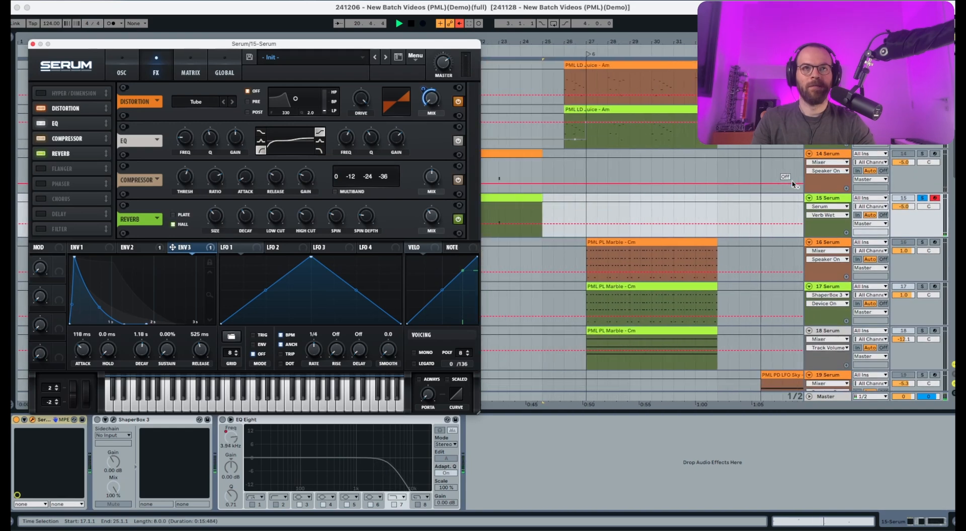
key("space")
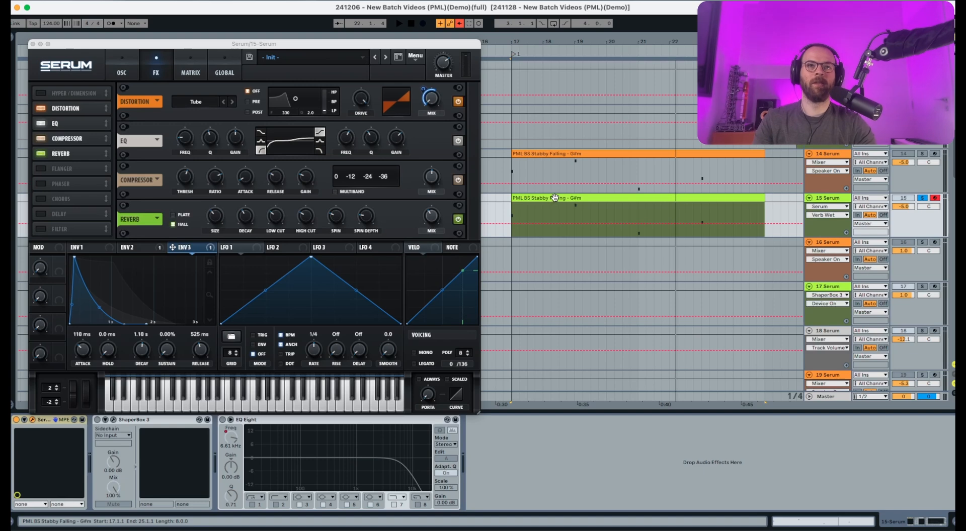
left_click(902, 198)
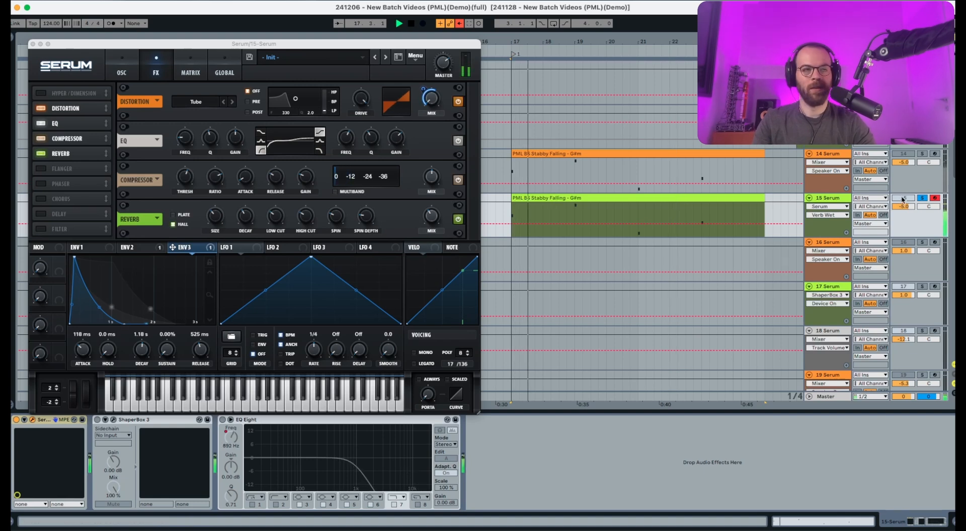
left_click(922, 198)
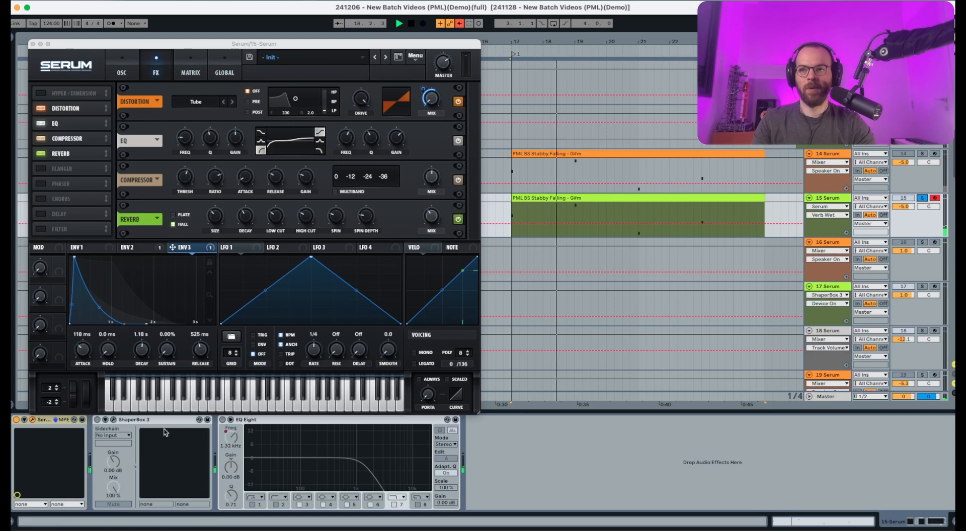
left_click(222, 419)
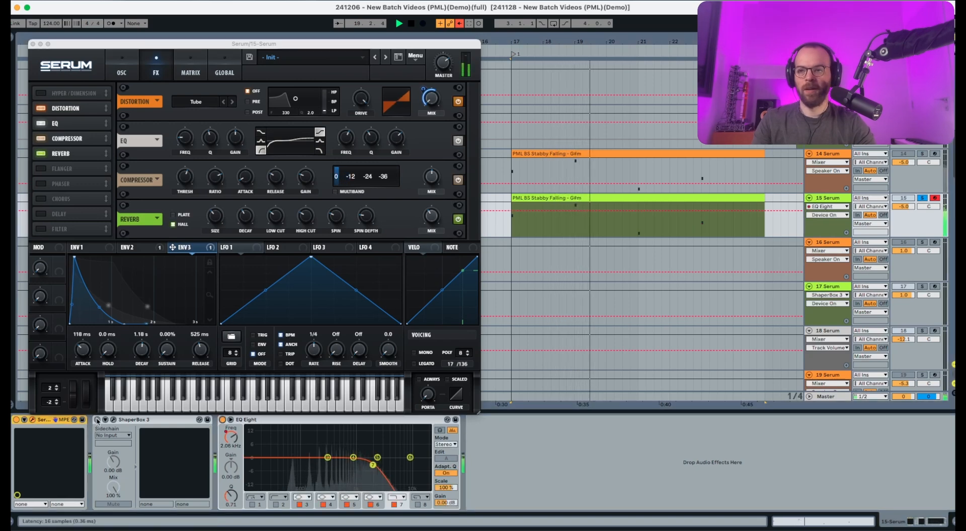
left_click(97, 419)
Step: Unsolo the 15 Serum track and play the bass from bar 17 together with the full mix
left_click(922, 198)
key("space")
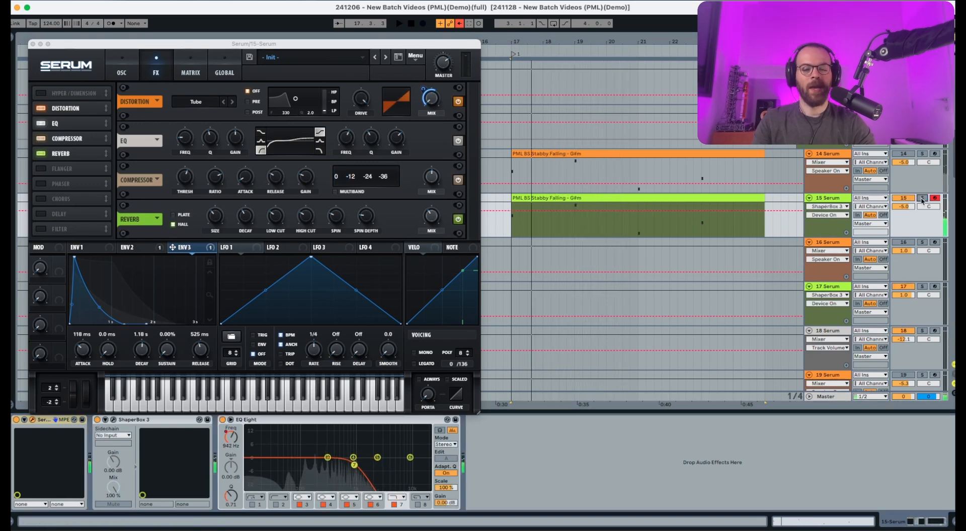
key("space")
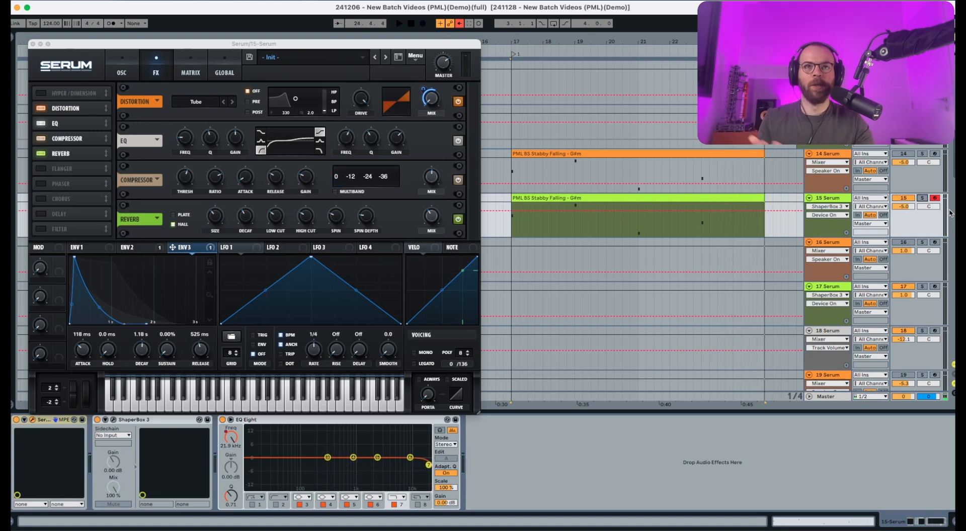
Step: Close the Serum window and show the MIDI notes of the Stabby Falling clip on the 15 Serum track
left_click(611, 191)
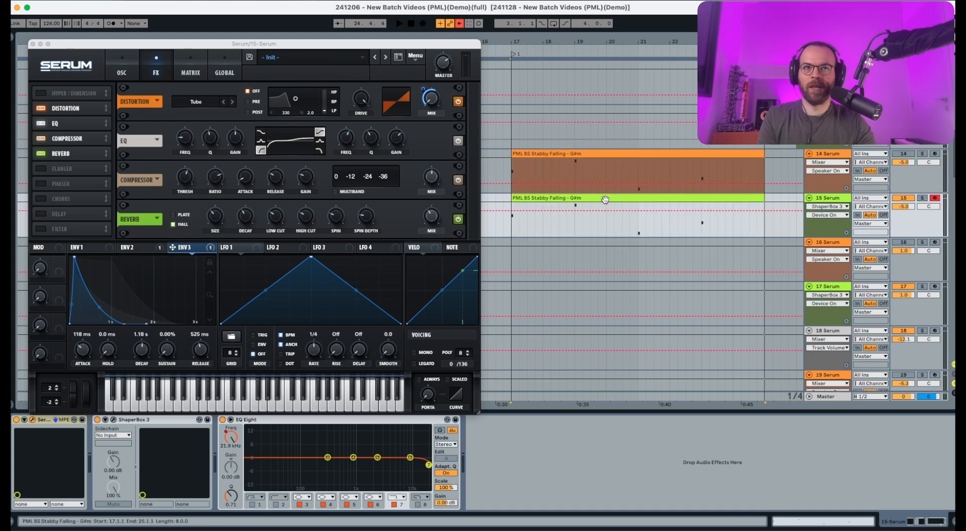
left_click(33, 45)
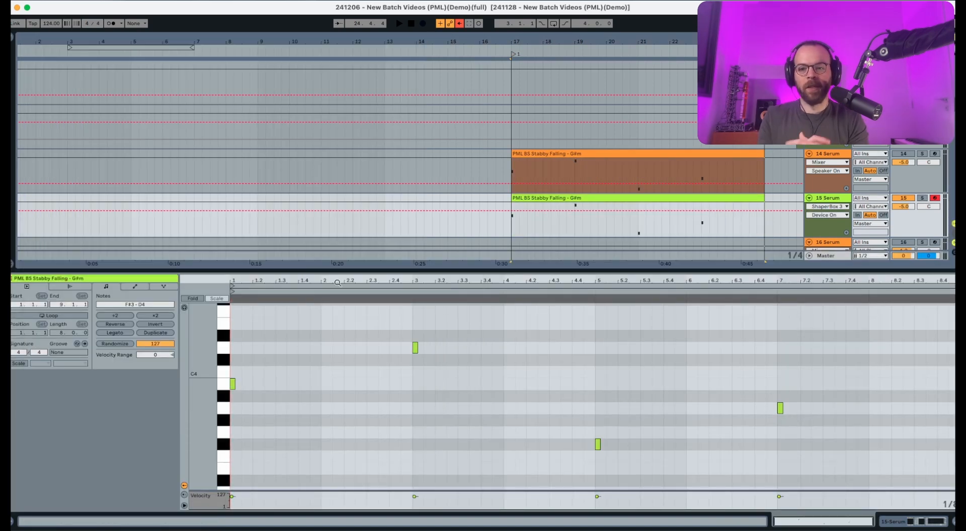